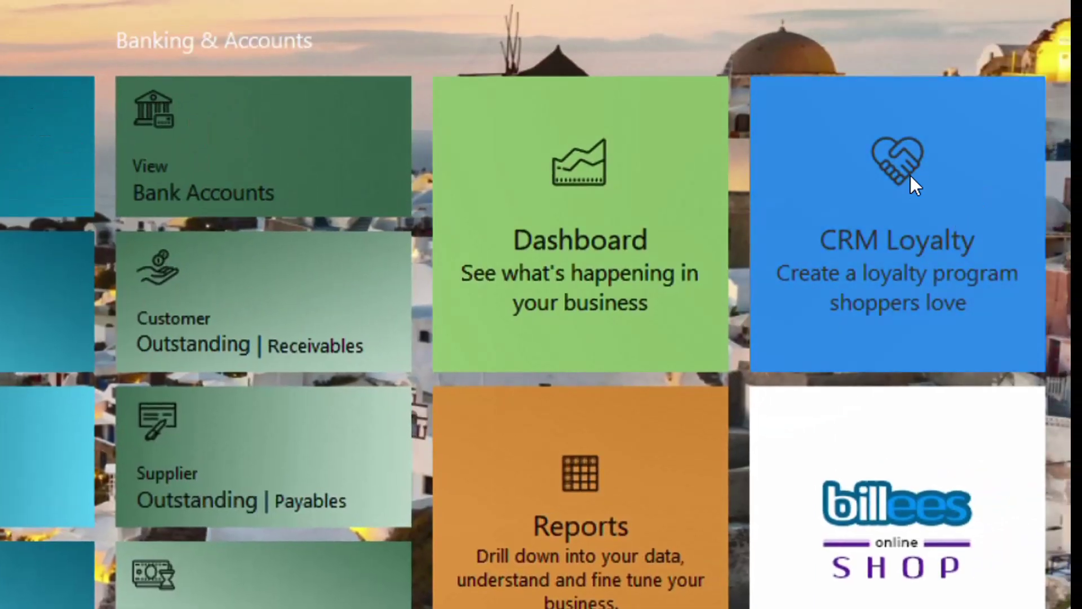
- Open Loyalty Management from the CRM Loyalty tile to view 1487 issued and 1358 balance points
left_click(905, 207)
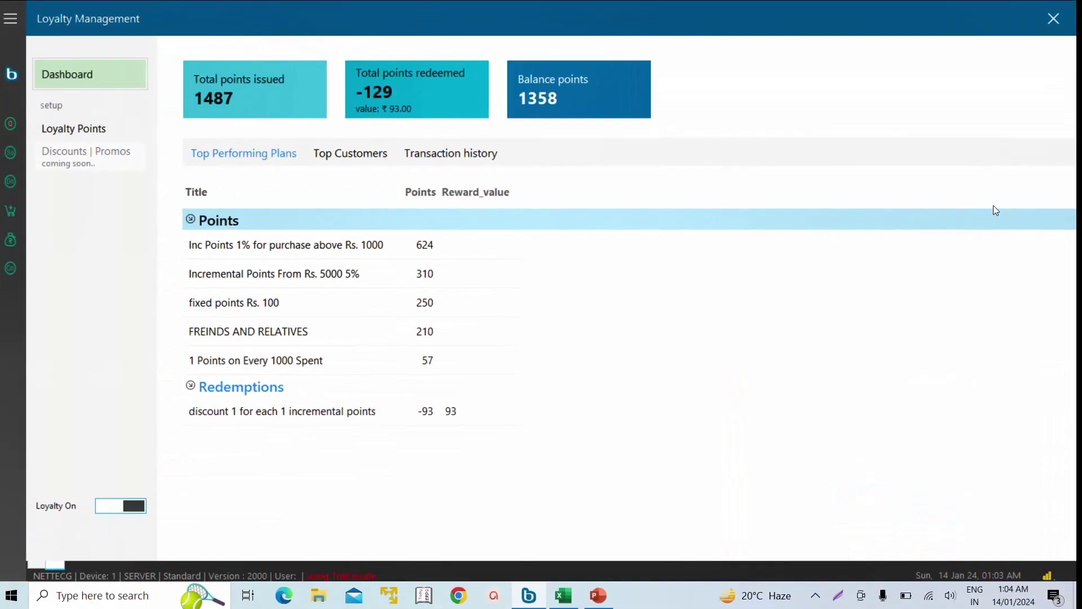
- Show the Loyalty Points setup, look over the Redeem Points | Rewards rules, and return to Earn Points
left_click(78, 135)
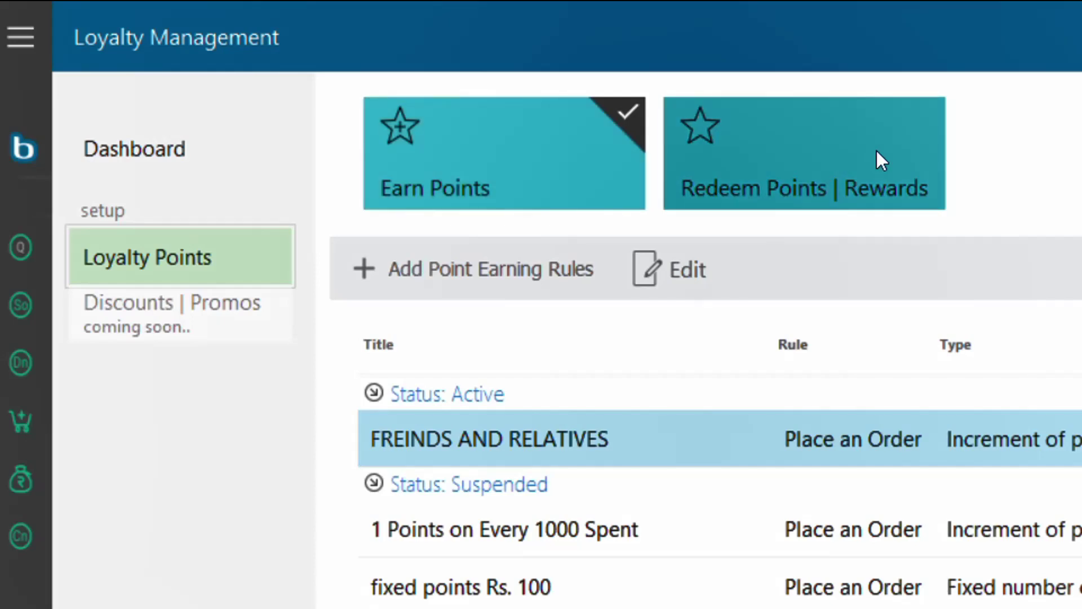
left_click(878, 158)
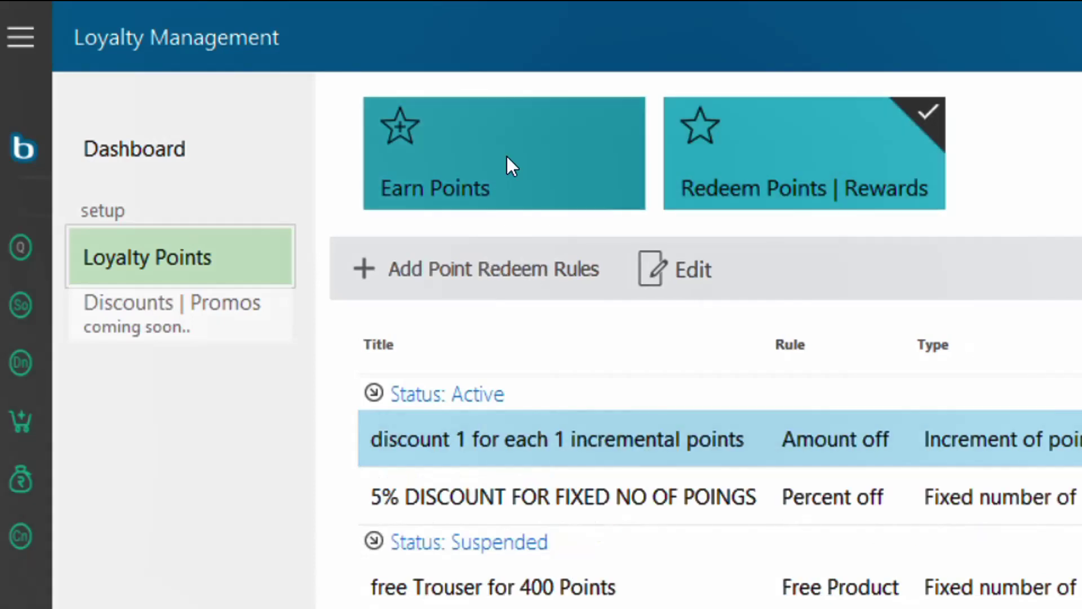
left_click(554, 158)
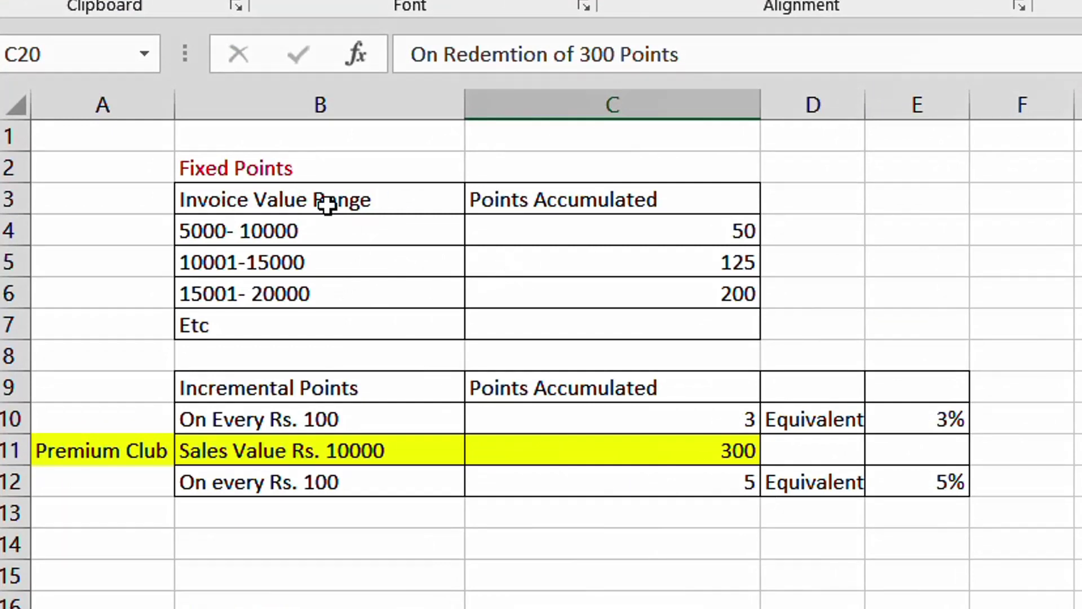
left_click(315, 389)
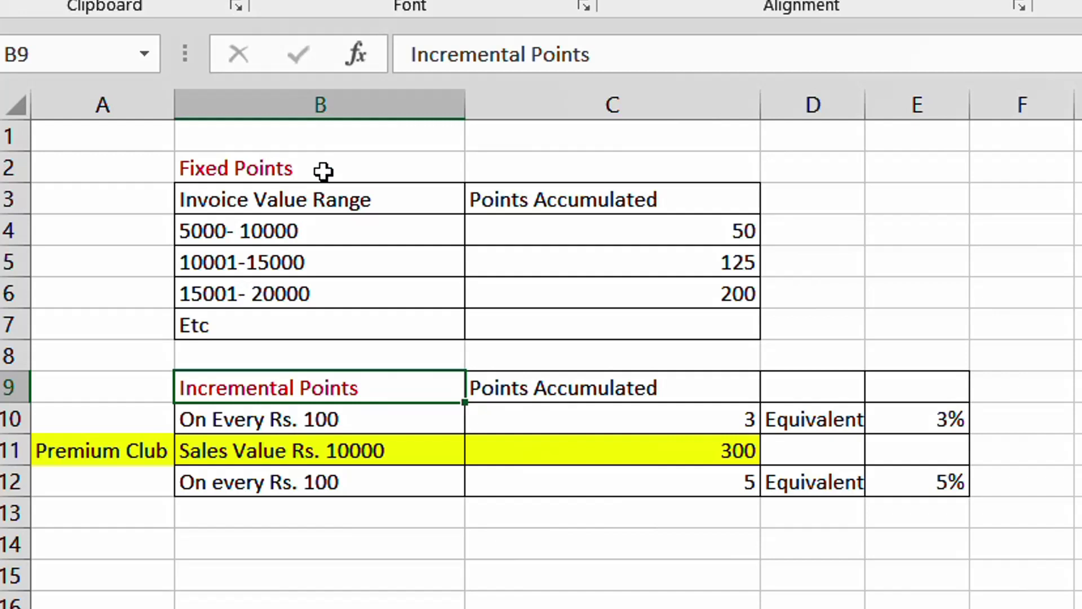
left_click(400, 170)
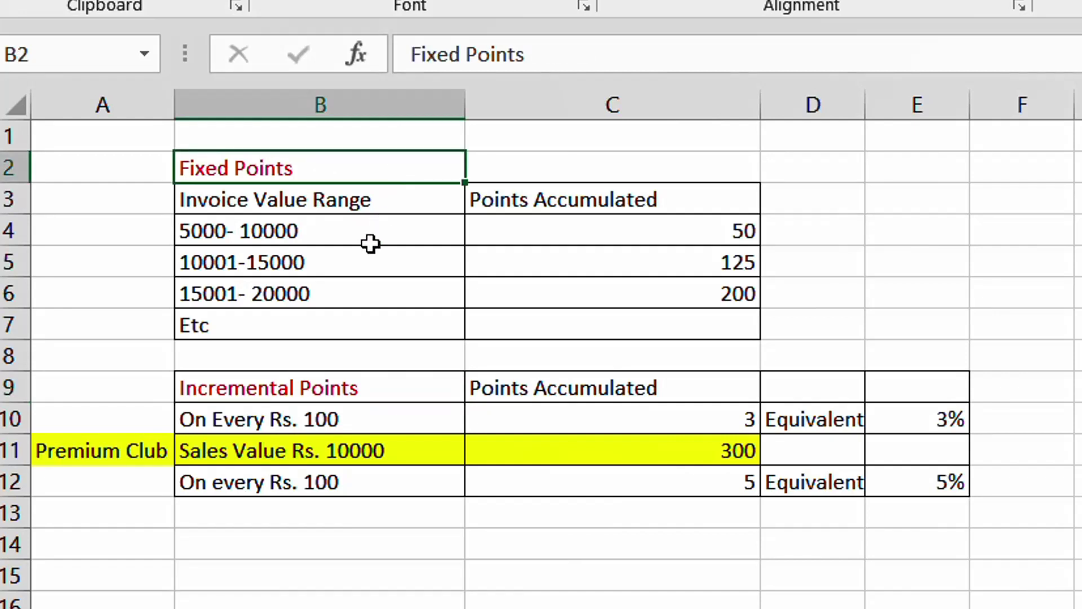
left_click(369, 386)
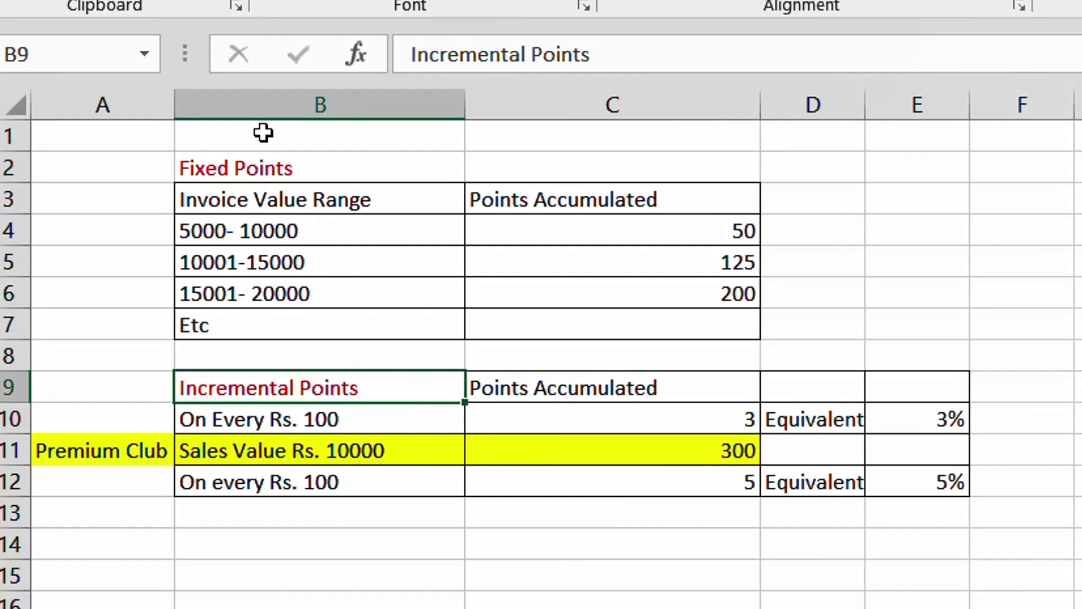
left_click(327, 172)
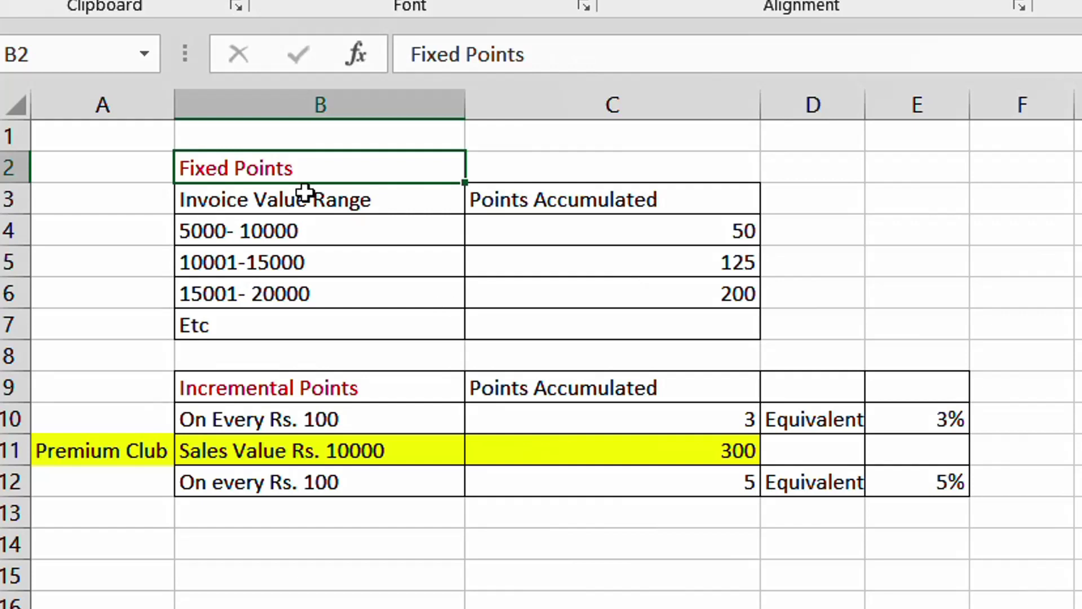
left_click(319, 237)
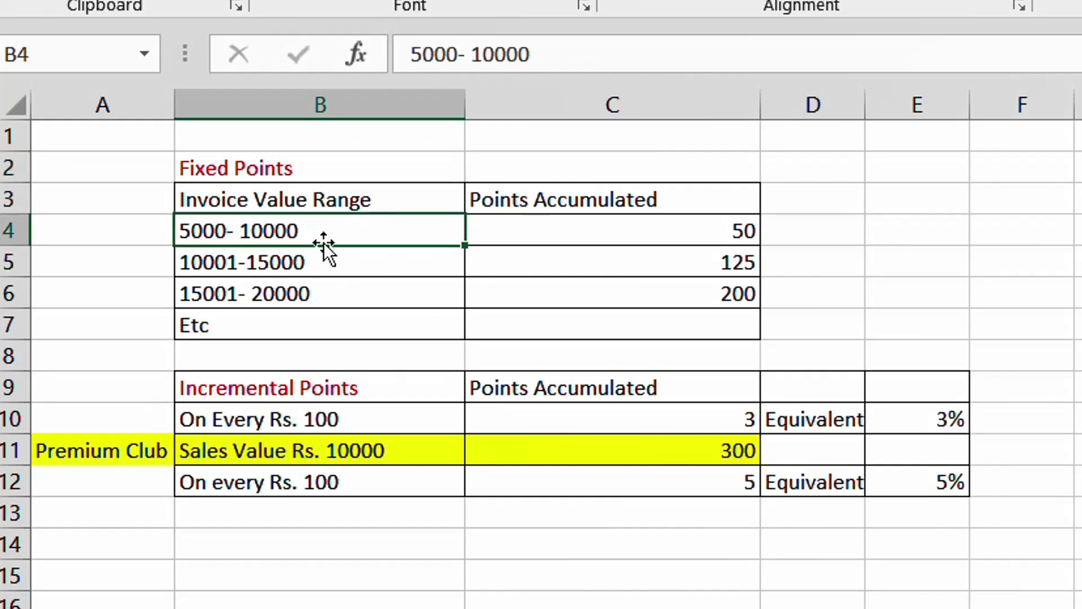
left_click(686, 225)
left_click(354, 274)
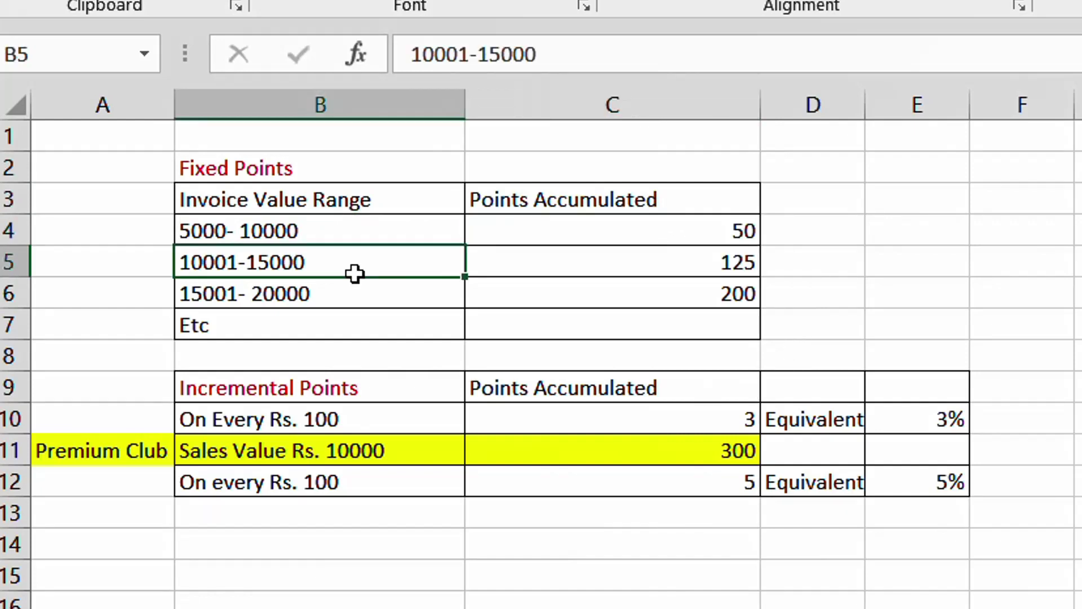
left_click(640, 269)
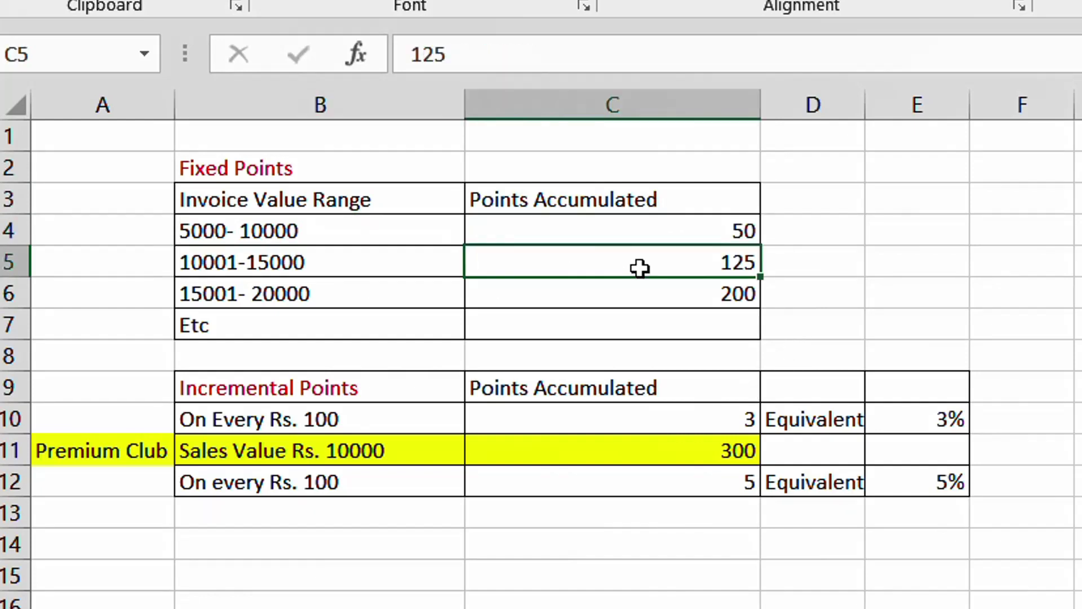
left_click(297, 295)
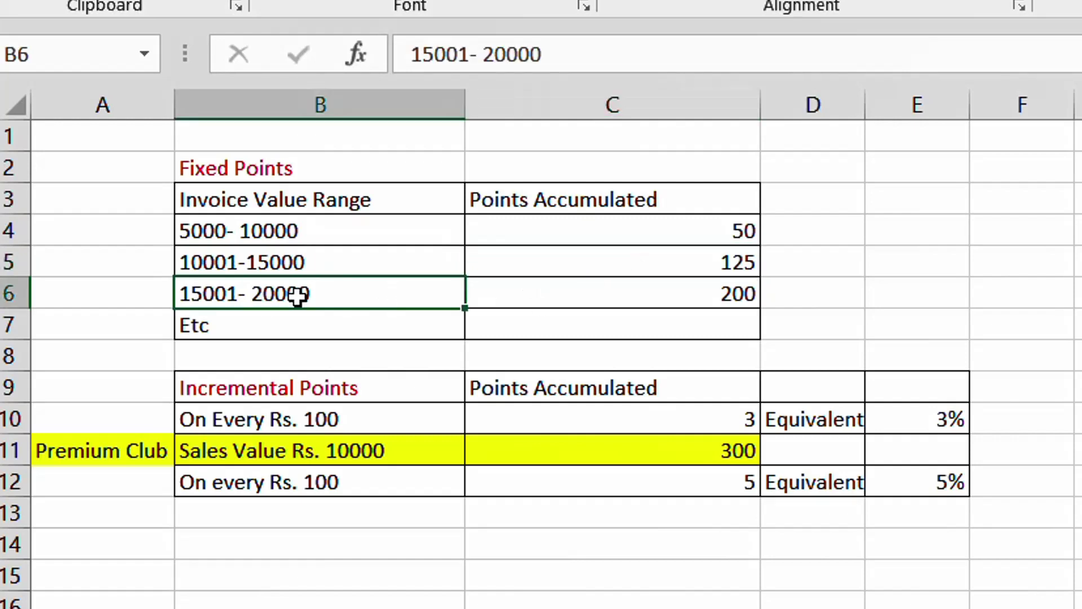
left_click(704, 298)
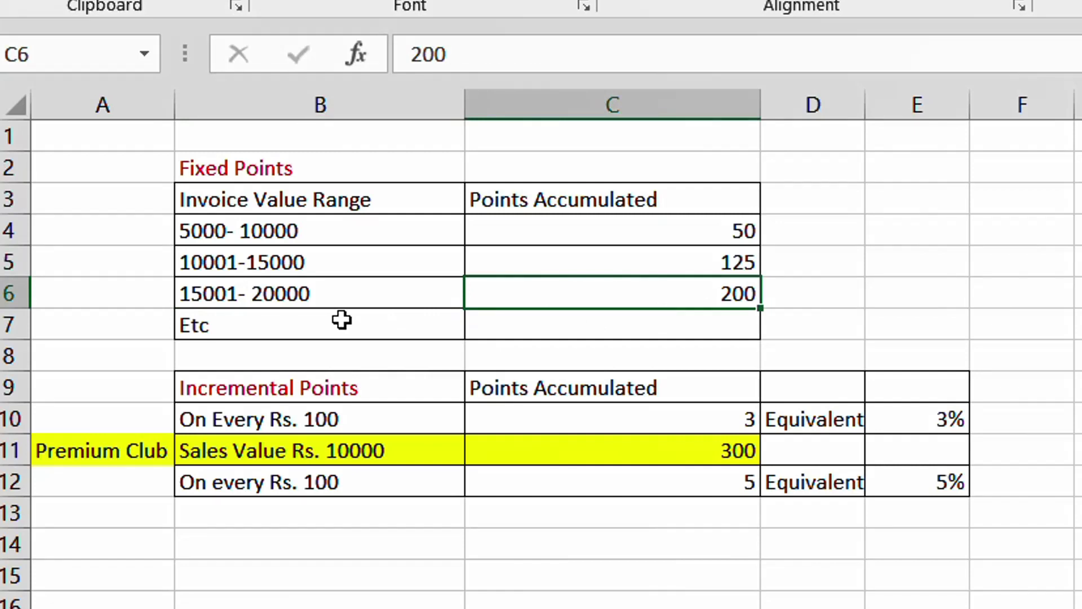
left_click_drag(309, 206, 345, 330)
- Review the Incremental Points heading in B9 and the 3 points per Rs. 100 rate
left_click(299, 383)
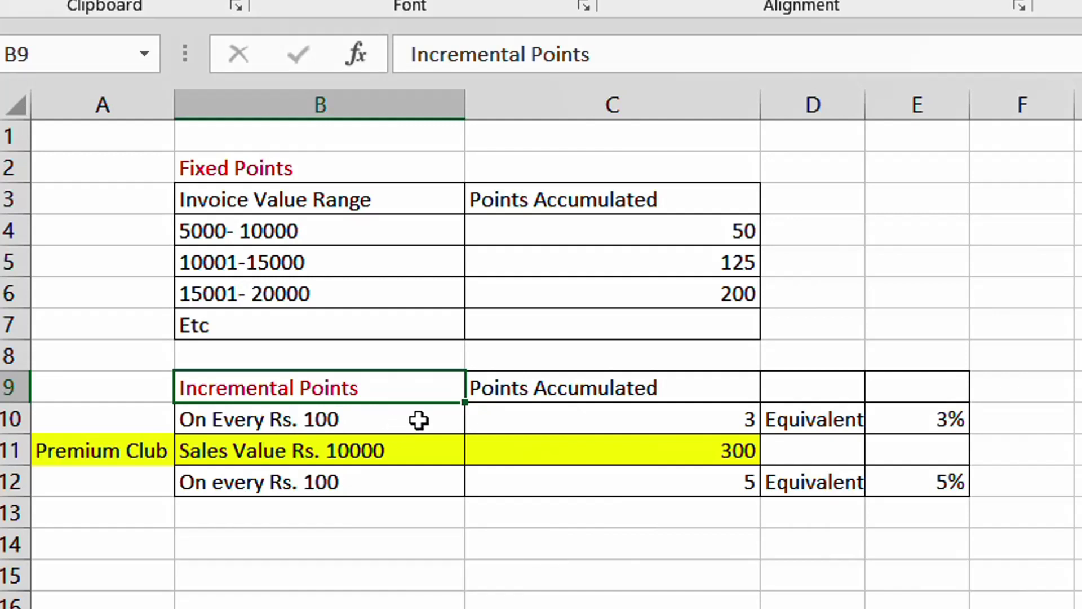
left_click(575, 425)
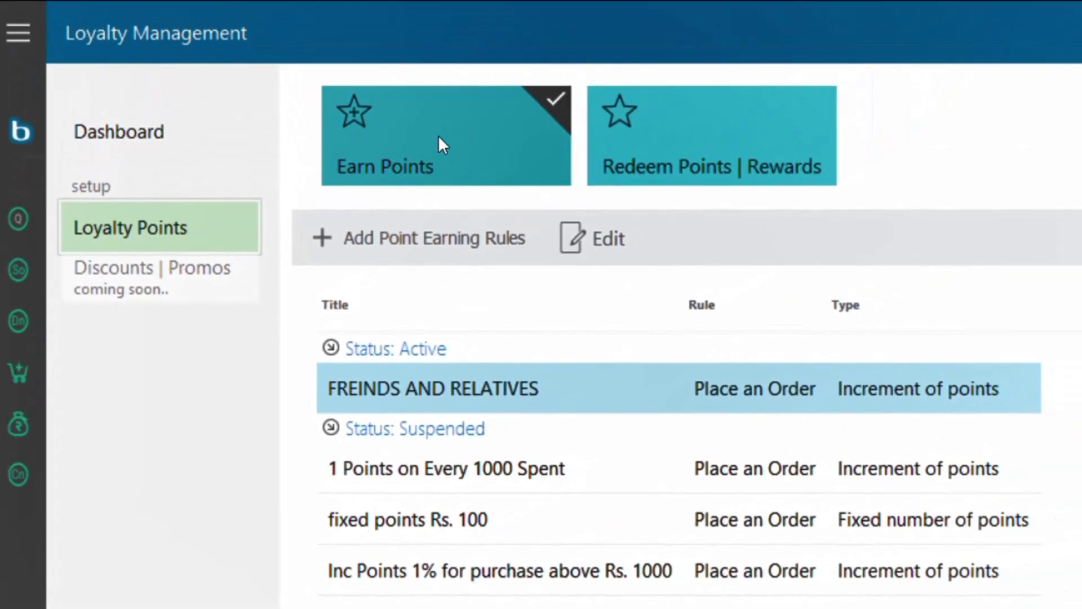
- Start a new earning rule titled 'levis 3 points for Rs.100' with type Increment of points
left_click(533, 148)
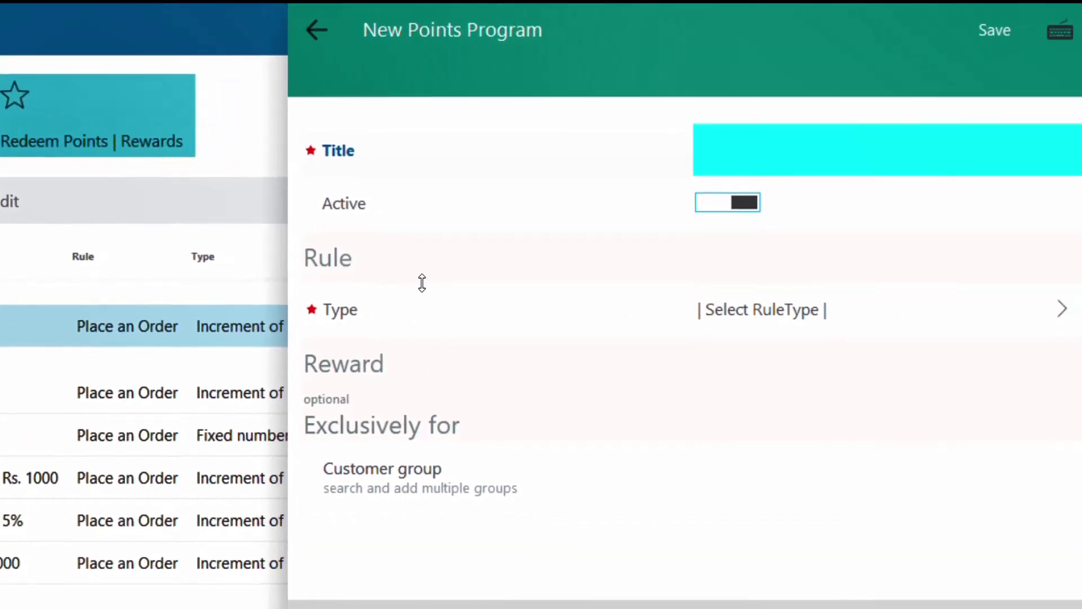
type("levis")
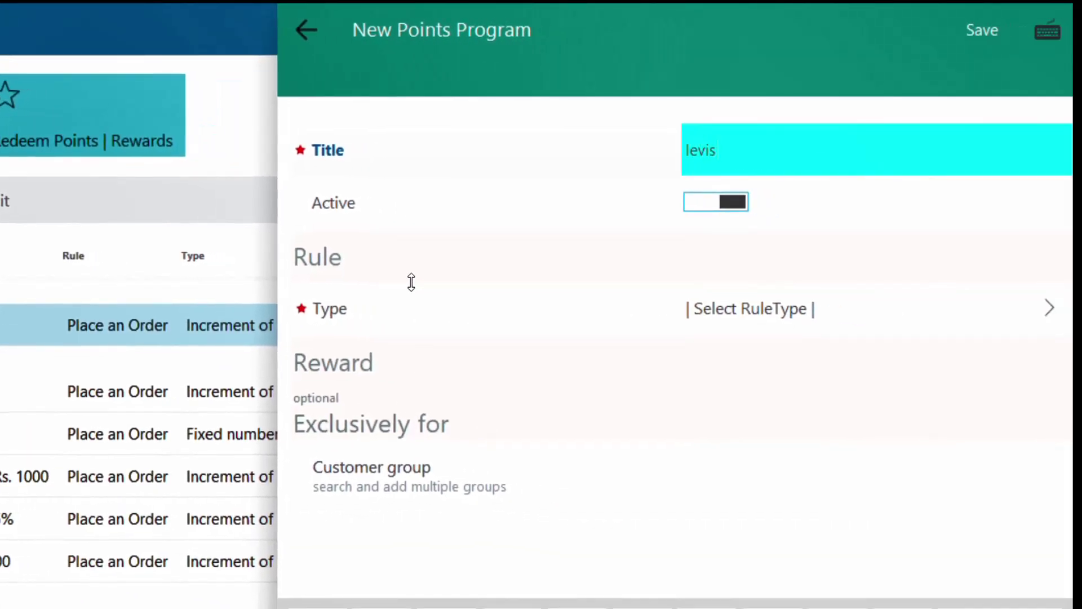
type(" 3 points for Rs.100")
key("Tab")
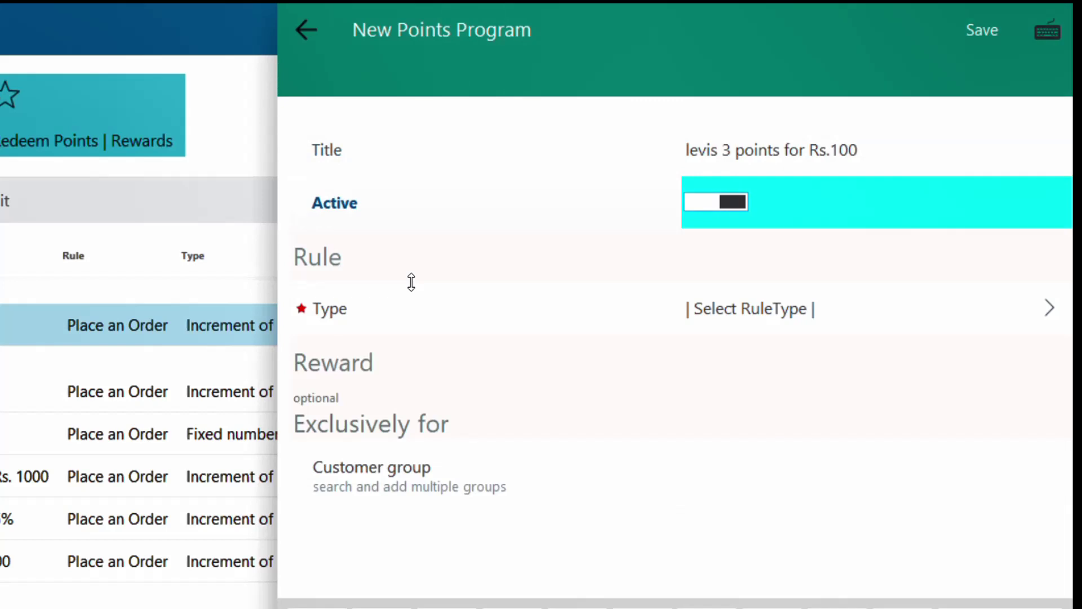
key("Tab")
key("Return")
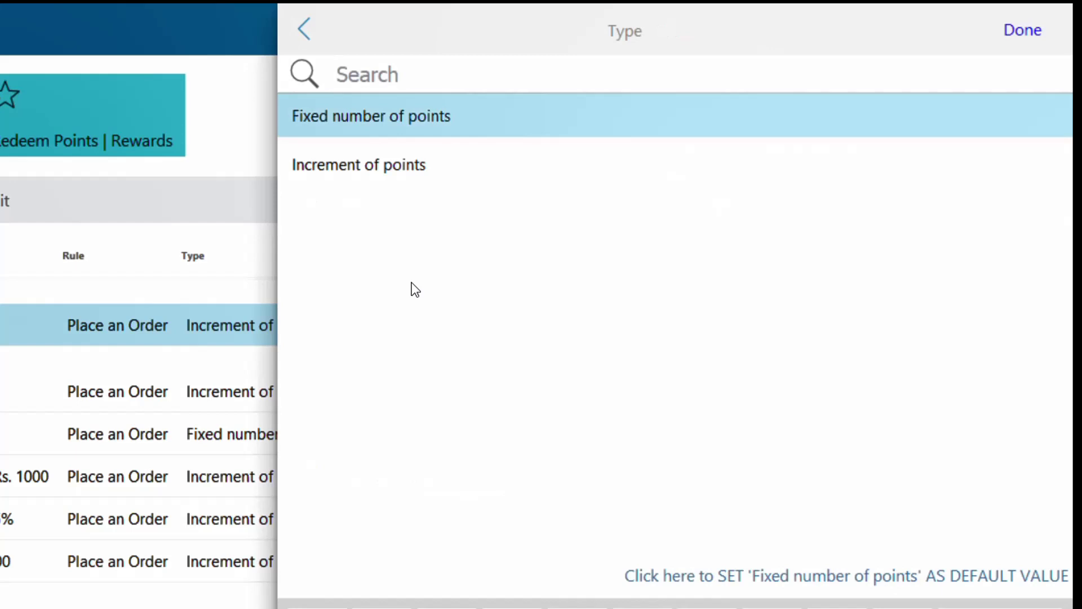
key("Down")
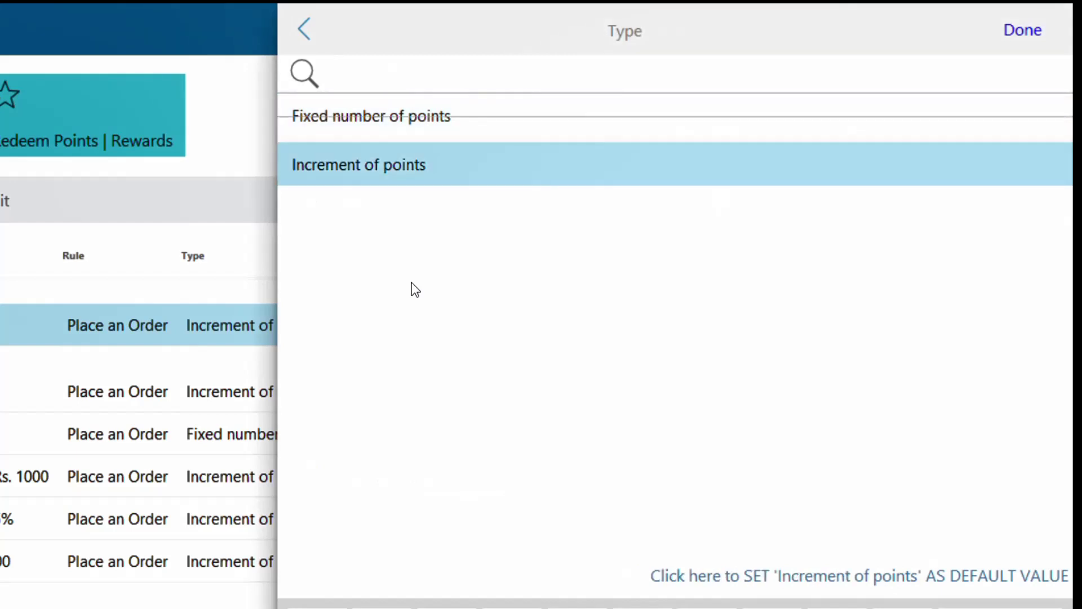
key("Return")
- Set minimum order value 1000 and 3 points for every 100 spent
key("Tab")
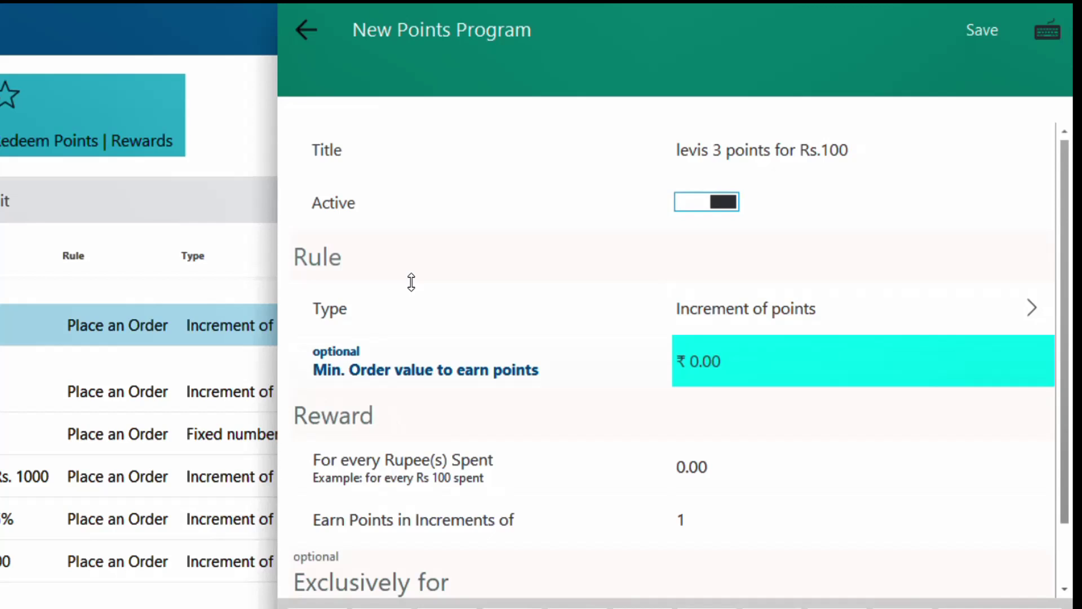
type("1000")
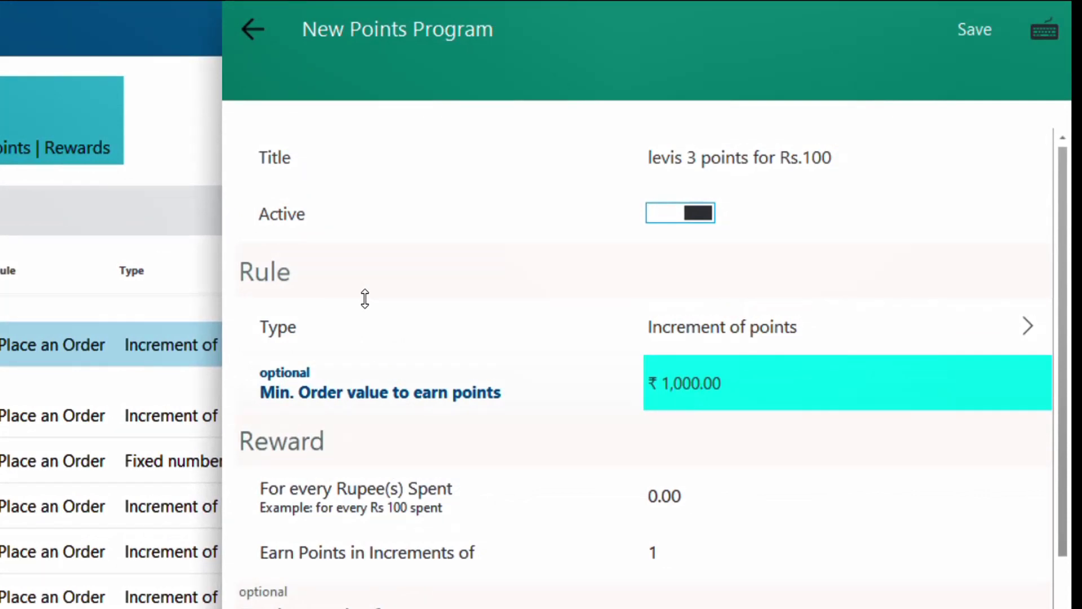
key("Tab")
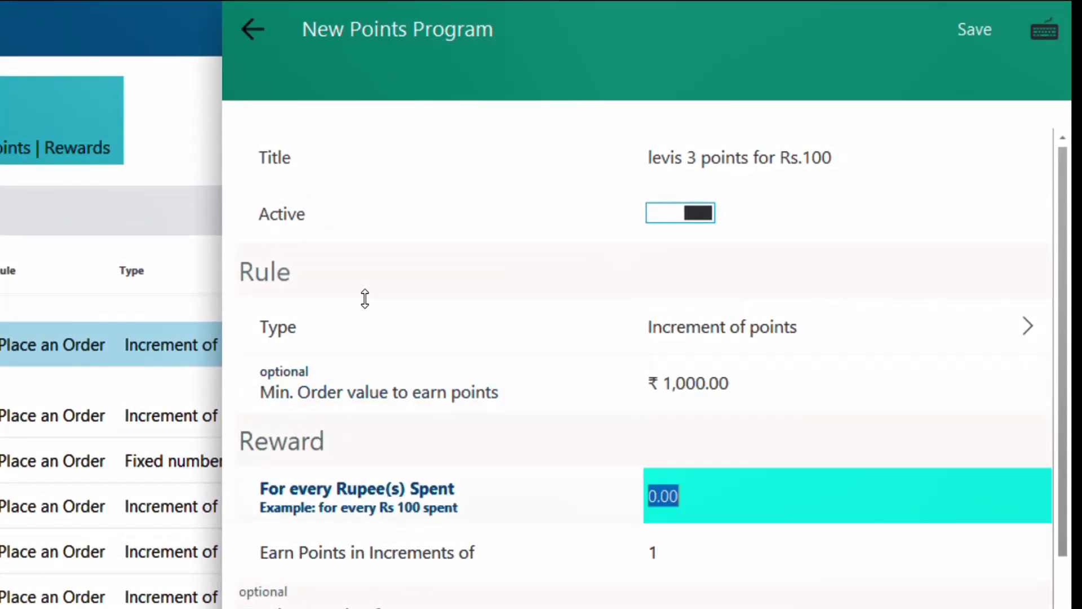
type("100")
key("Tab")
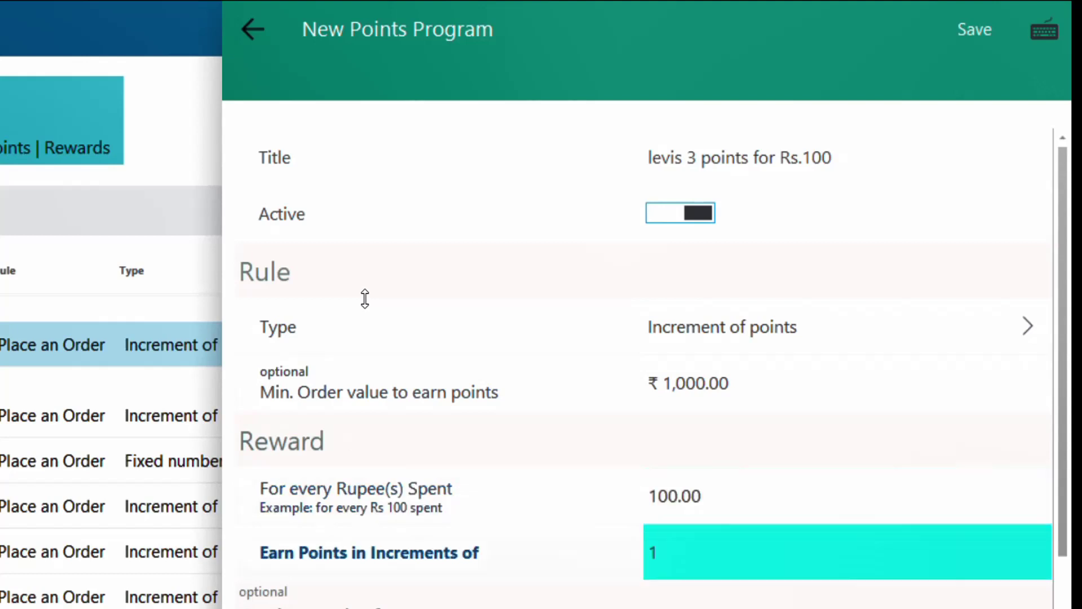
type("3")
key("Tab")
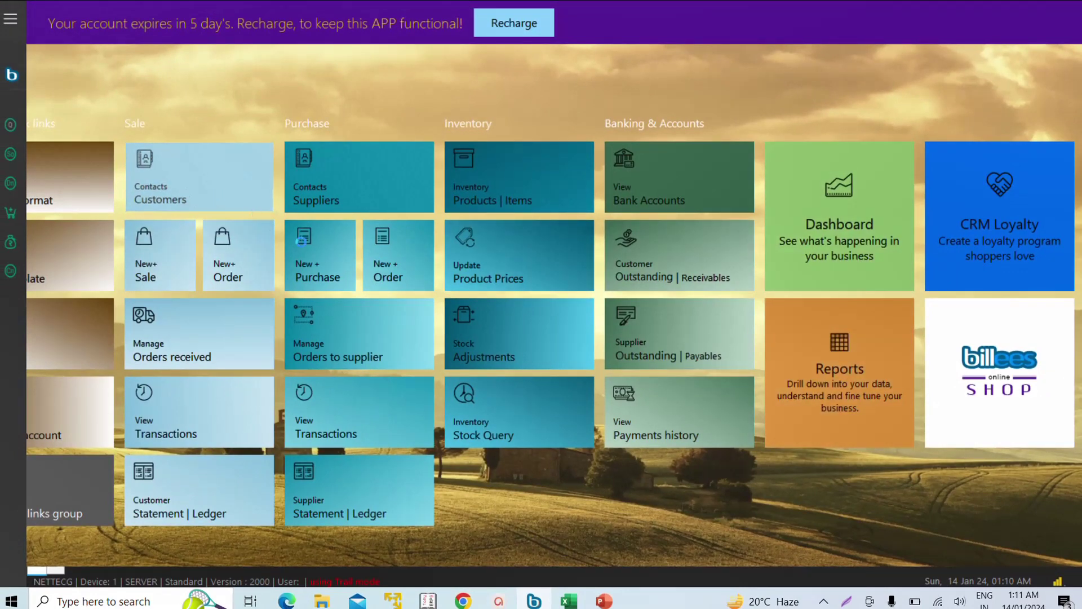
- Open Customers and start a new contact group on the Customer Groups list
left_click(187, 185)
left_click(496, 75)
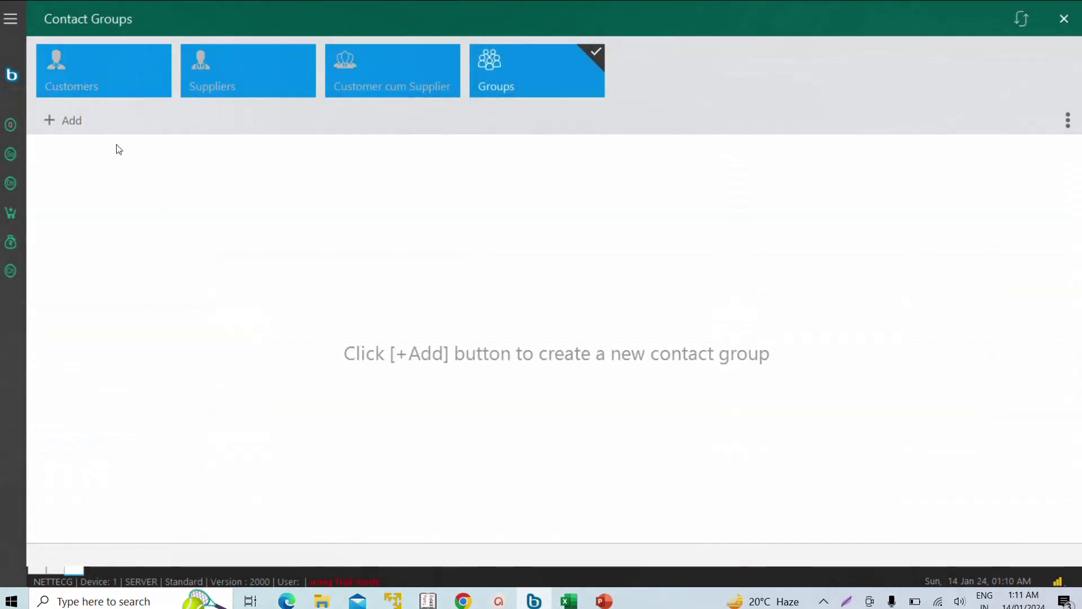
left_click(73, 120)
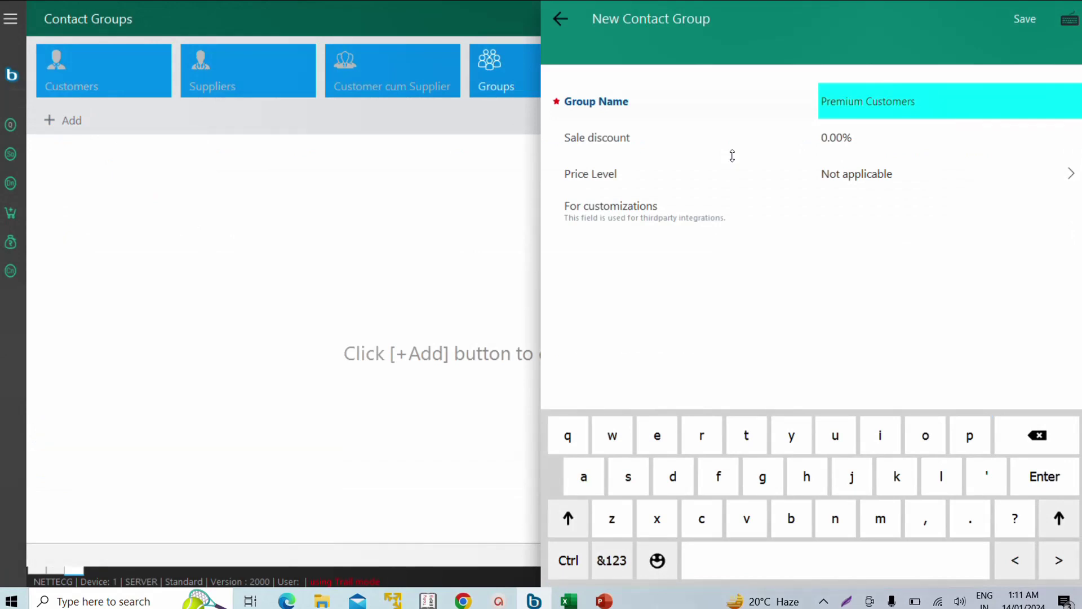
key("Tab")
key("Tab")
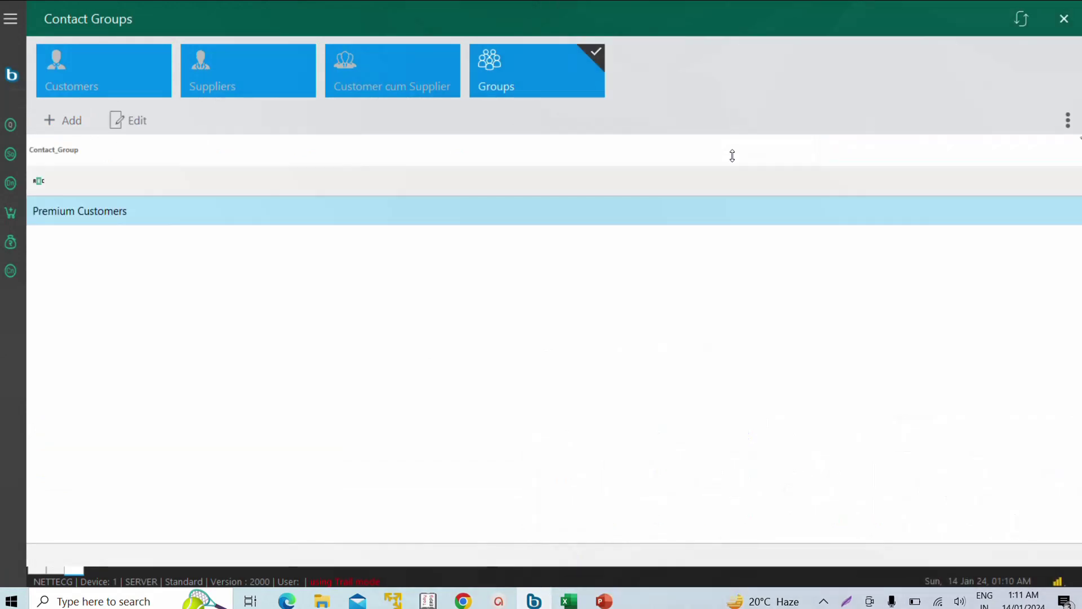
- Assign a customer from the list to the Premium Customers group and save
left_click(75, 75)
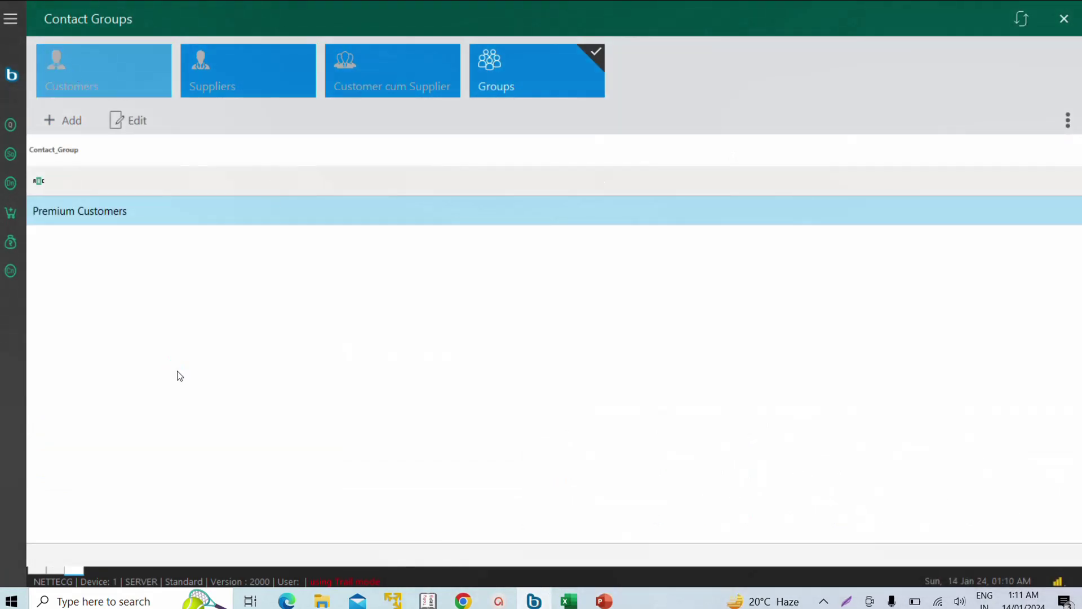
scroll(104, 485, "down", 1)
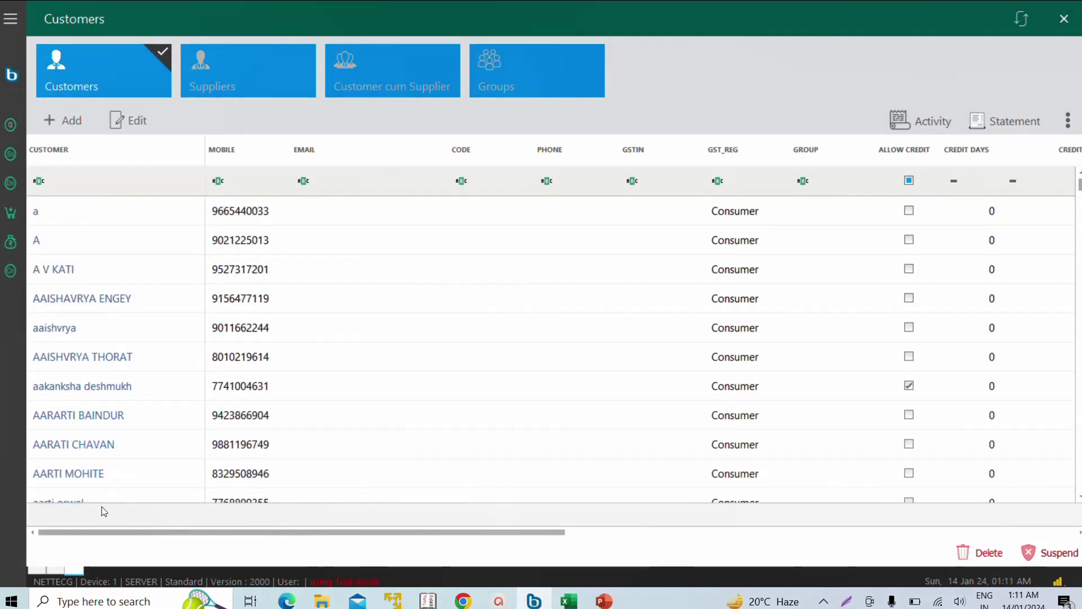
scroll(94, 485, "down", 2)
left_click(268, 462)
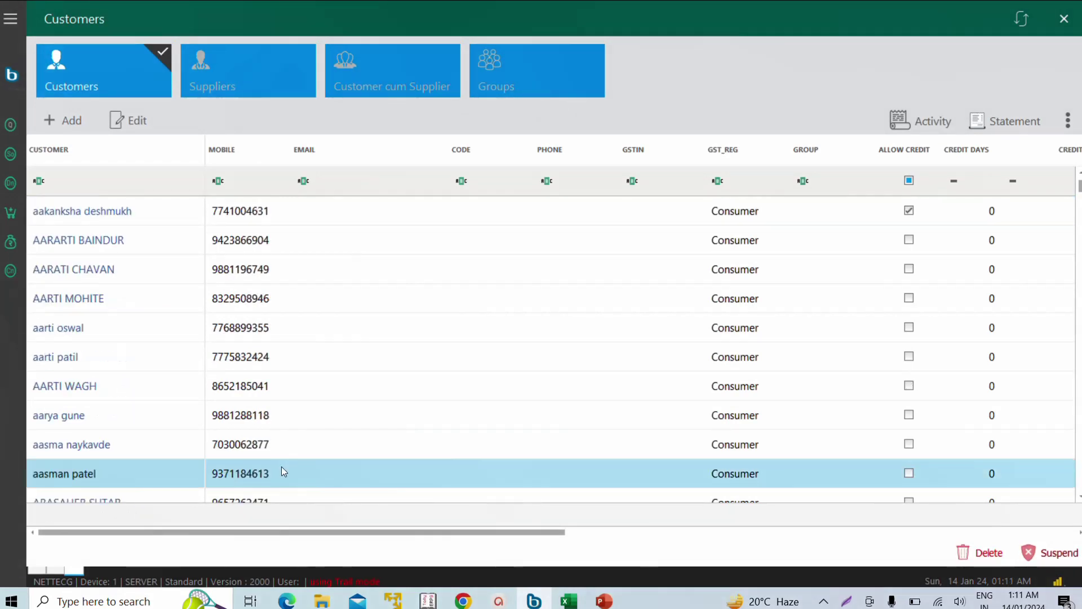
double_click(282, 466)
left_click(840, 251)
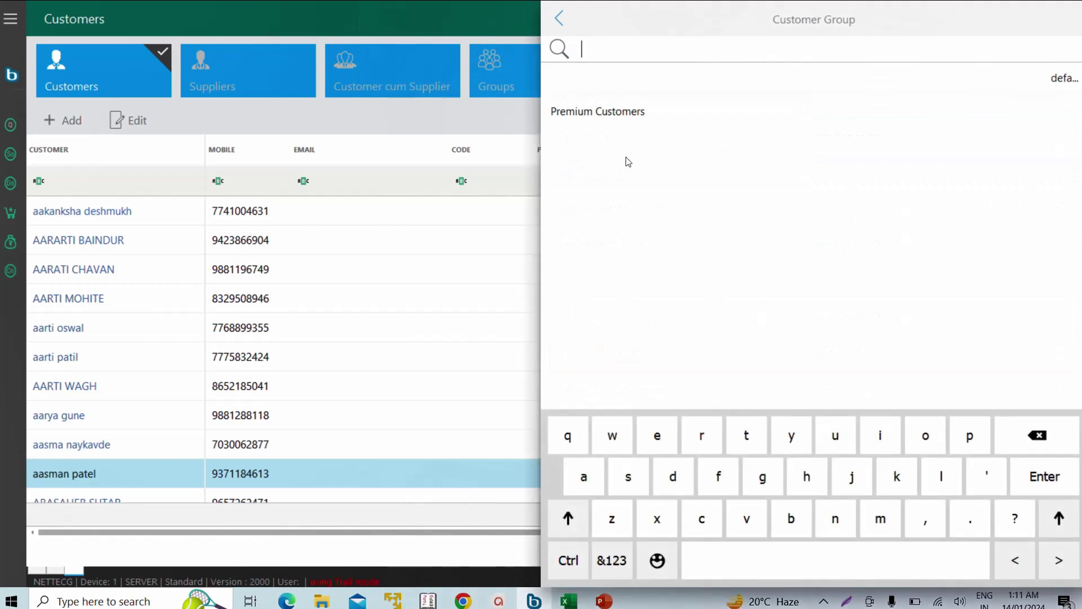
left_click(612, 119)
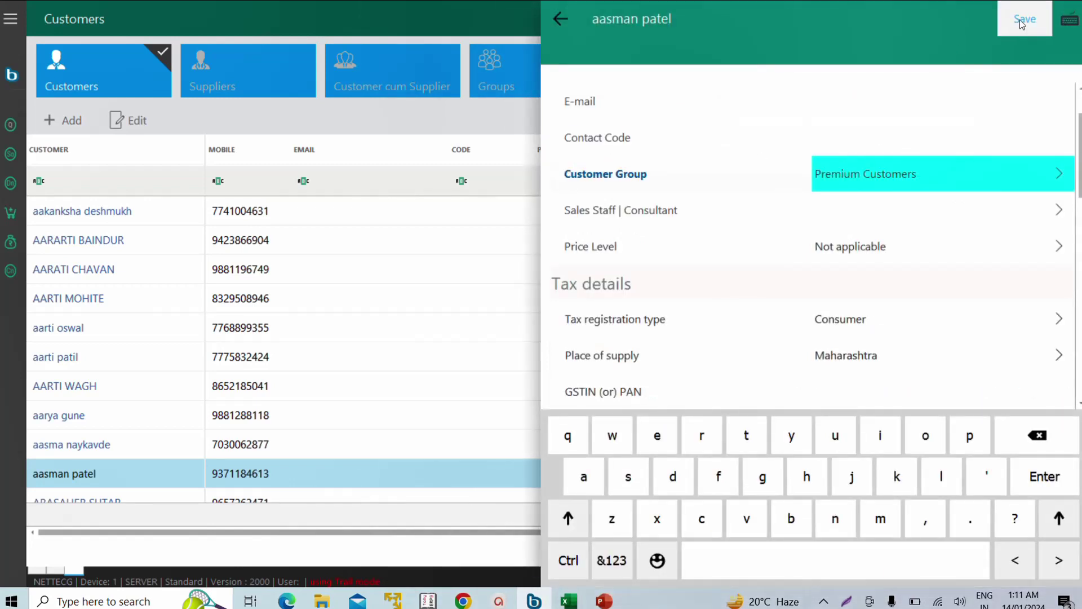
left_click(1024, 18)
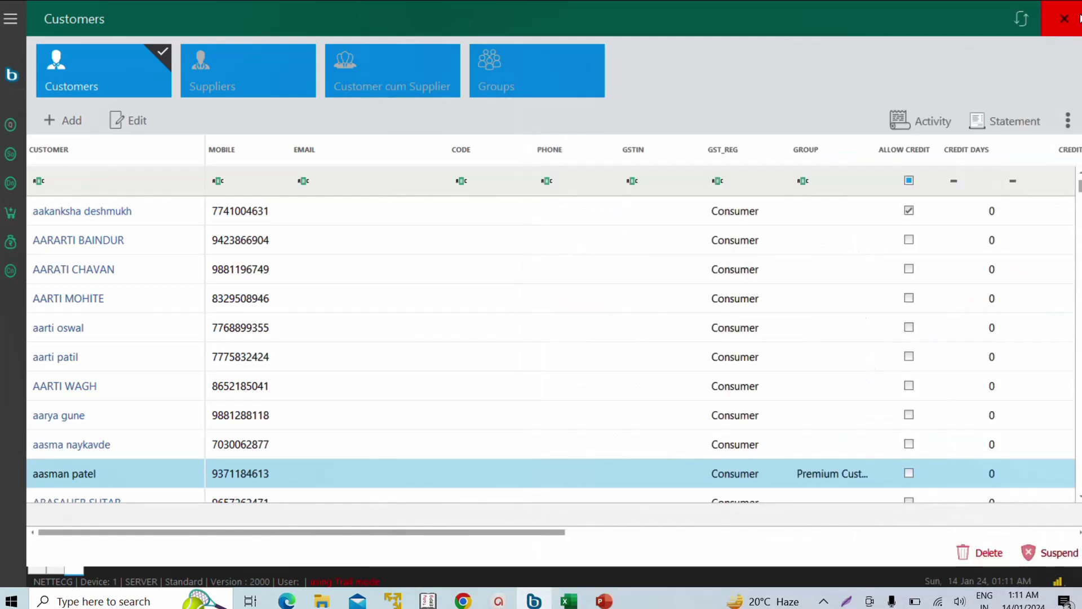
- Close Customers and show the Loyalty Management earning rules
left_click(1065, 18)
left_click(15, 125)
left_click(74, 129)
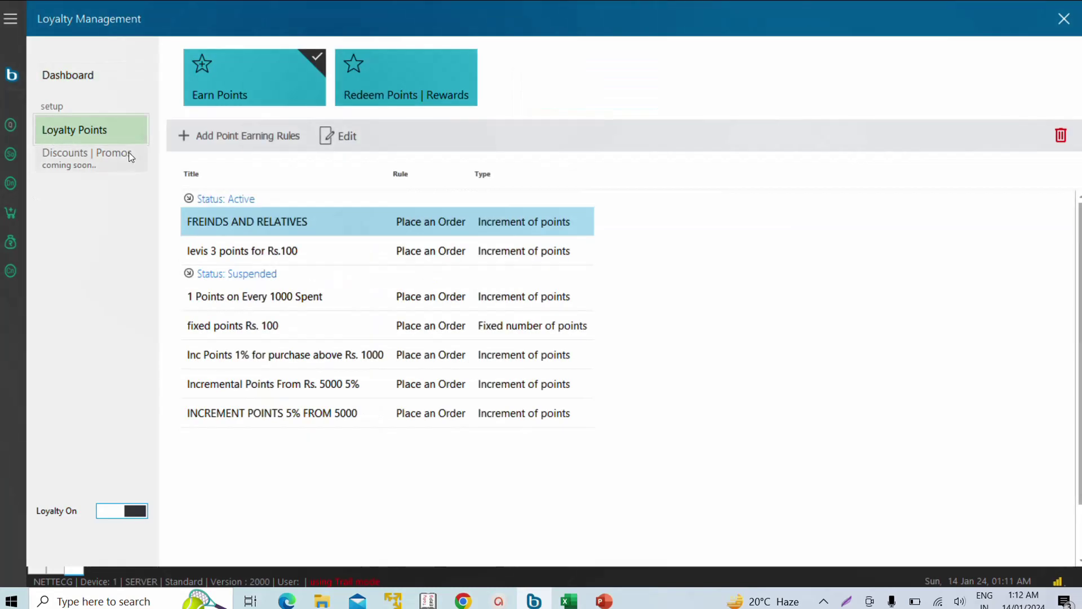
- Add a points earning rule 'premium club 5 points every rs. 100' of type Increment of points
left_click(217, 140)
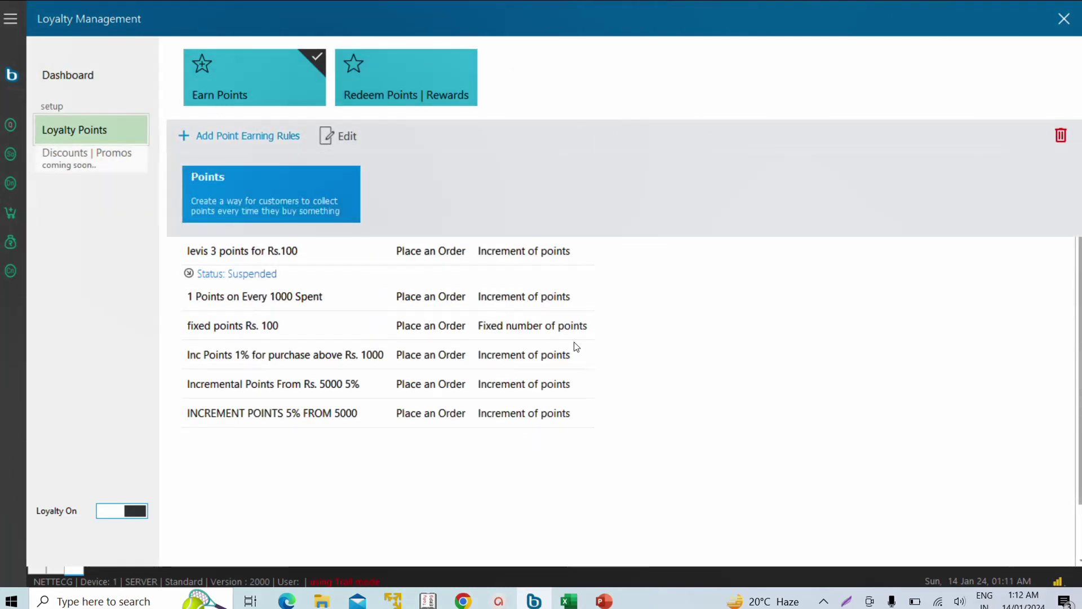
left_click(241, 200)
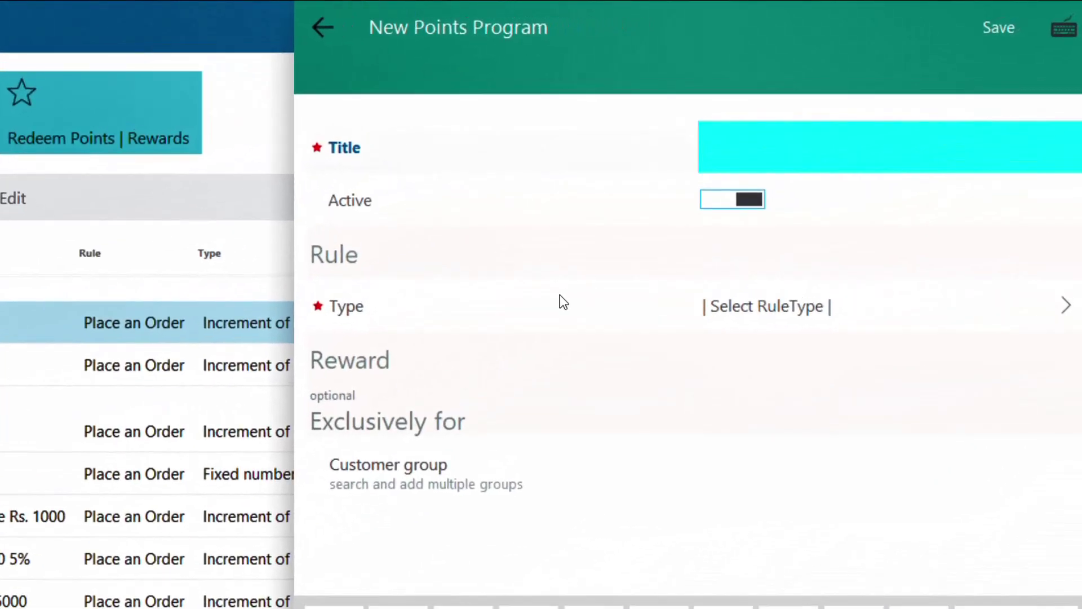
type("premium club 5 points every rs. 100")
key("Tab")
key("Tab")
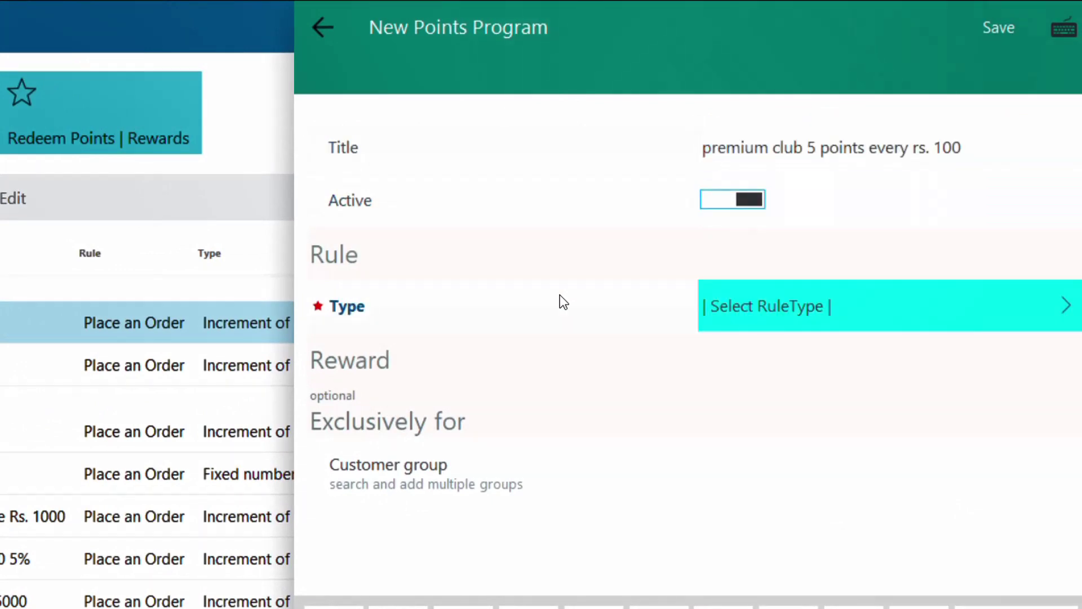
key("Return")
key("Down")
key("Down")
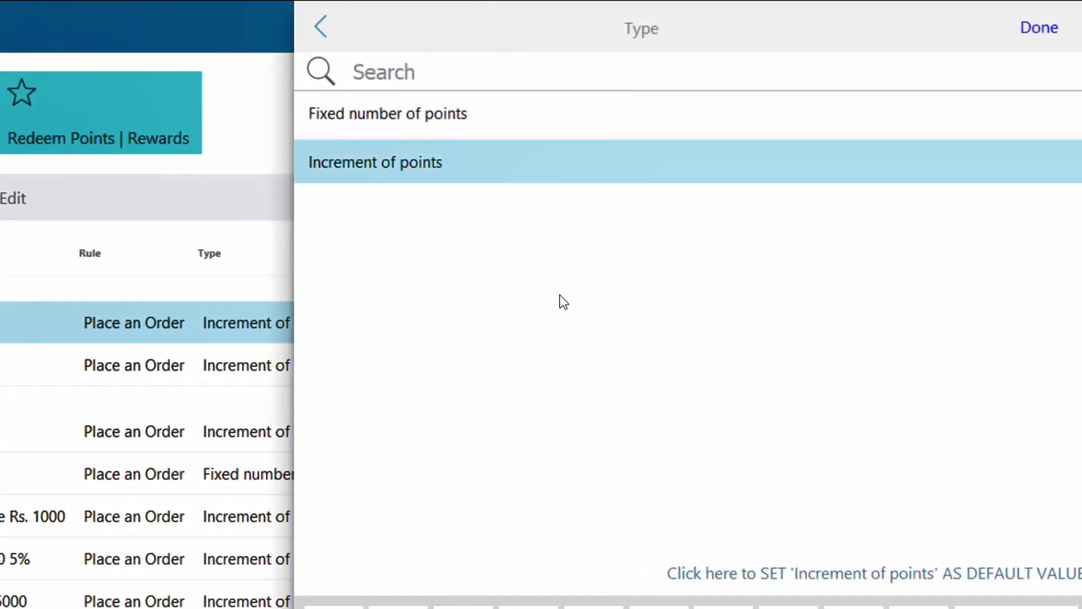
key("Return")
- Set minimum order 1000, 5 points per 100 spent for Premium Customers, save, and start a sale
key("Tab")
type("1000")
key("Tab")
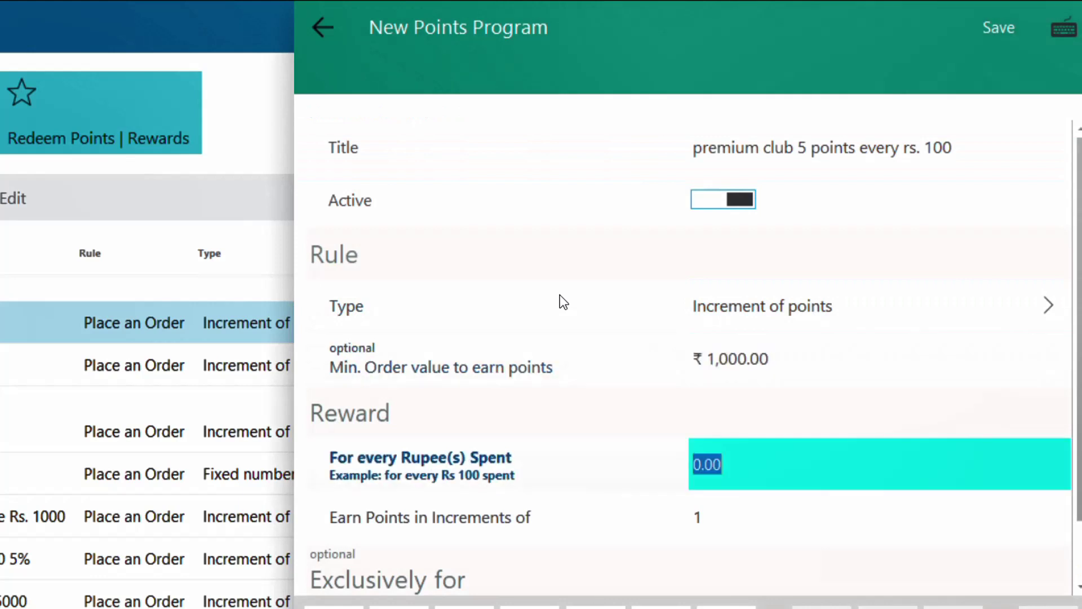
type("100")
key("Tab")
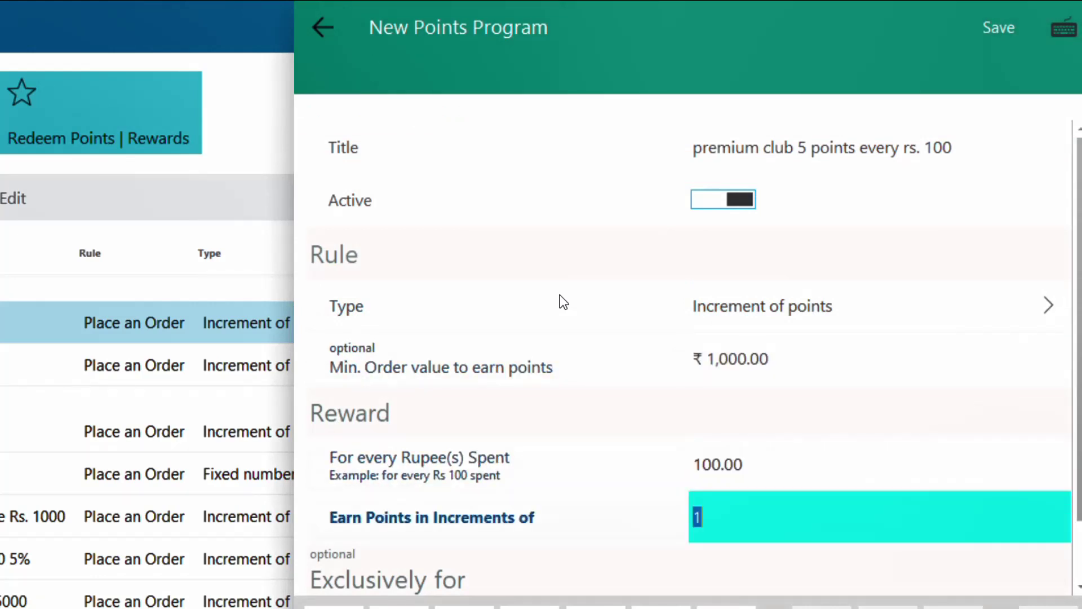
type("5")
key("Tab")
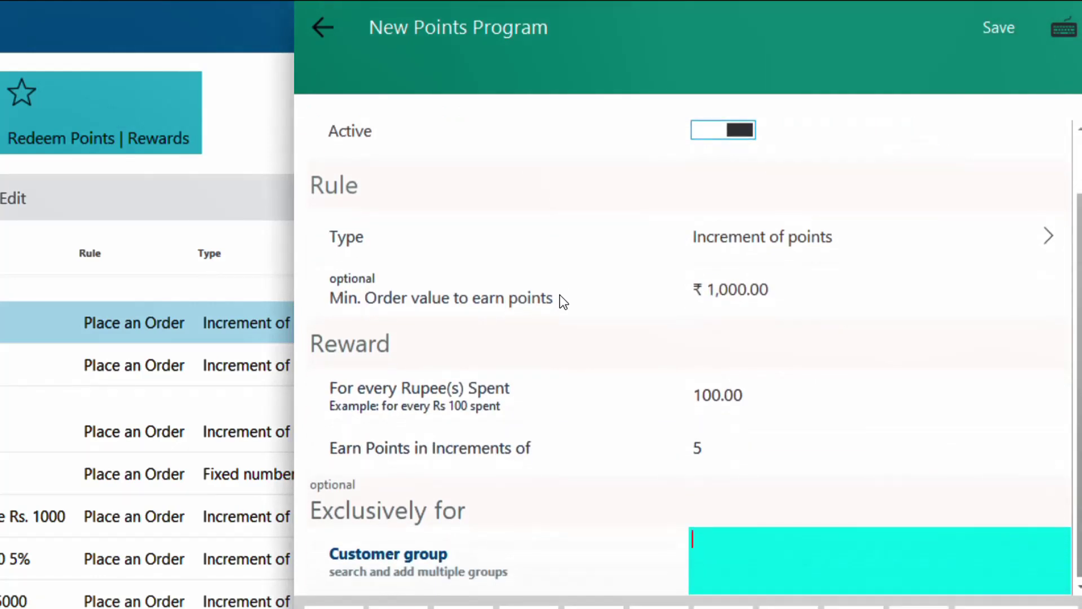
type("prem")
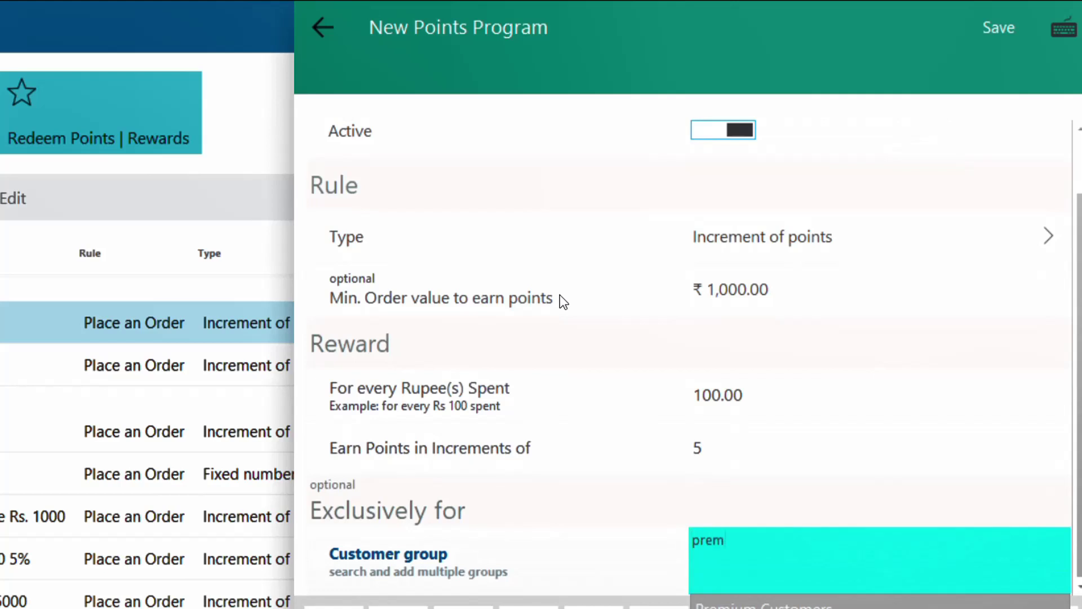
key("Return")
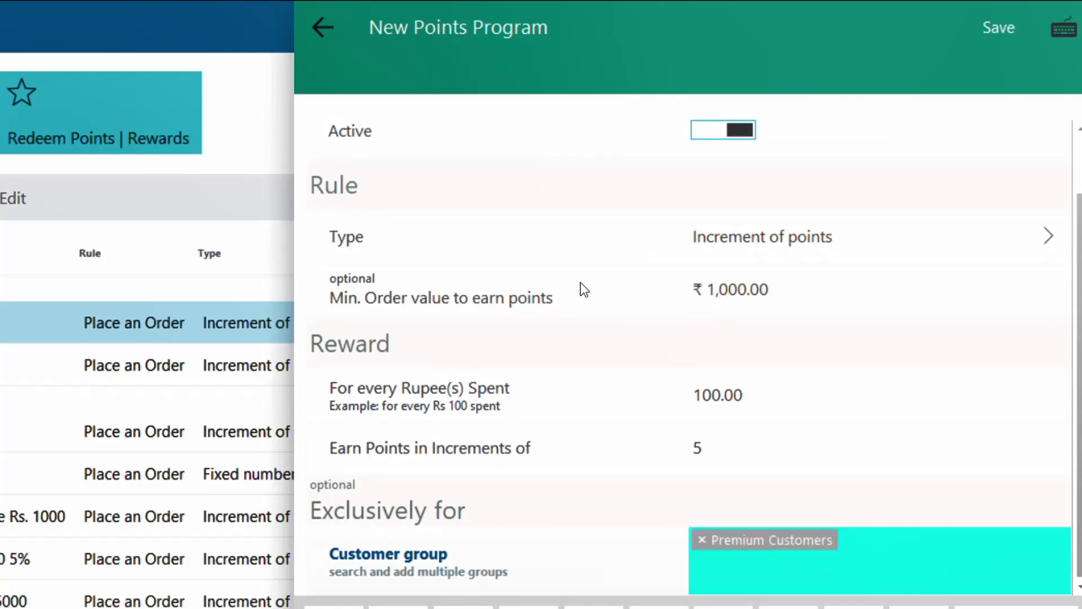
left_click(998, 27)
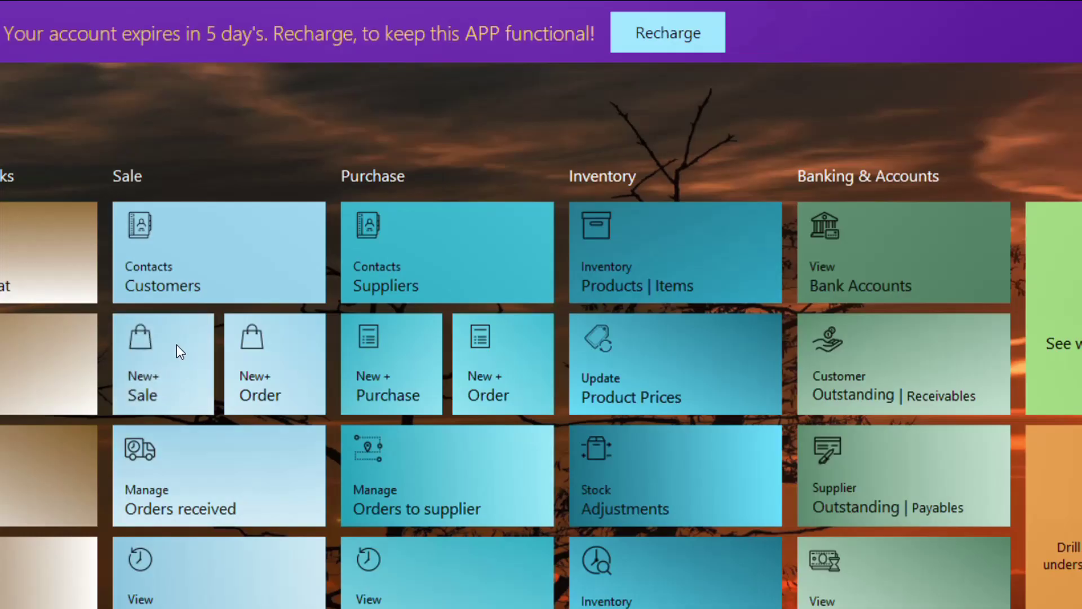
left_click(177, 339)
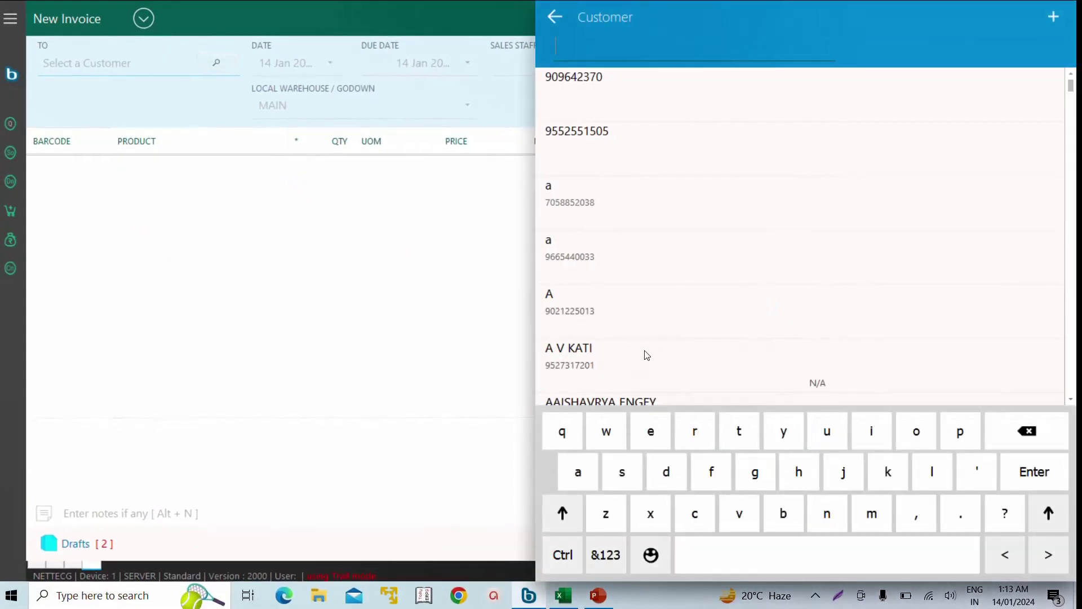
- Save a cash invoice for the chosen customer with the VEEKSHA | M product
left_click(646, 355)
key("Down")
key("Down")
key("Down")
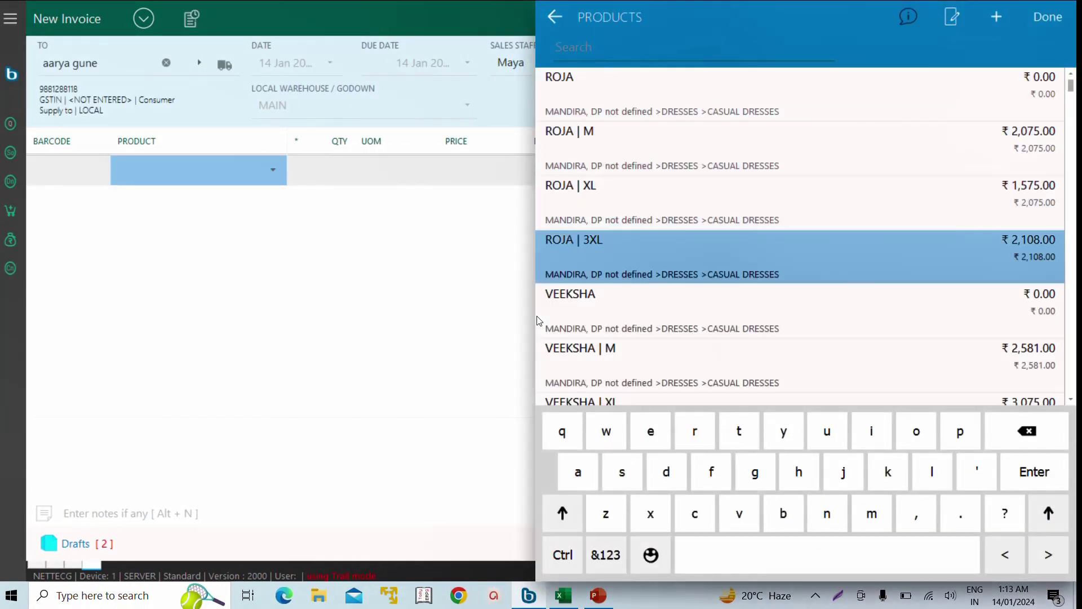
key("Down")
key("Down")
key("Return")
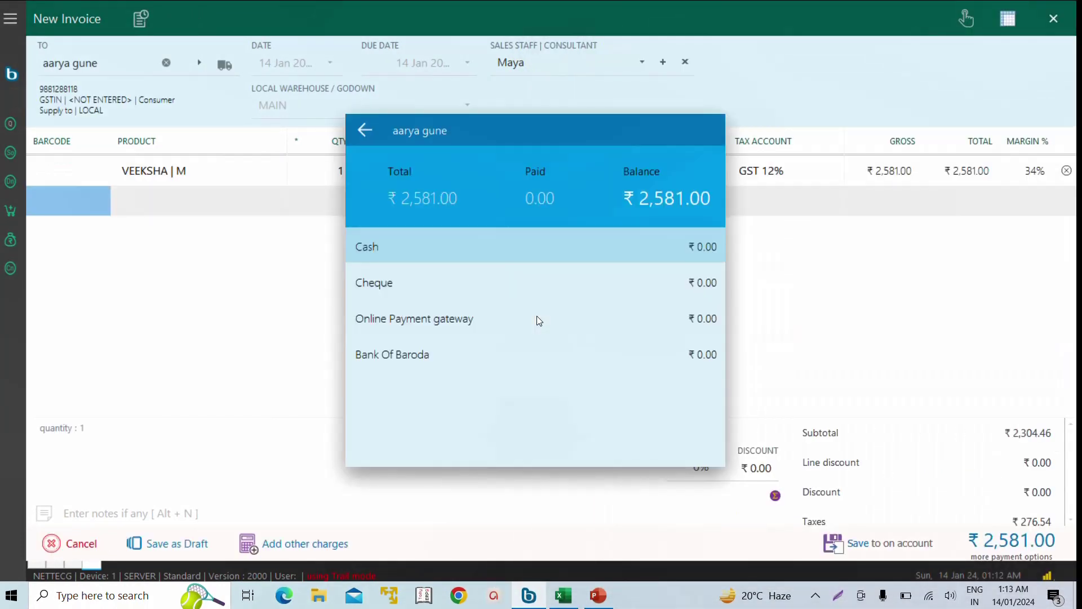
key("Return")
key("Return")
key("ctrl+s")
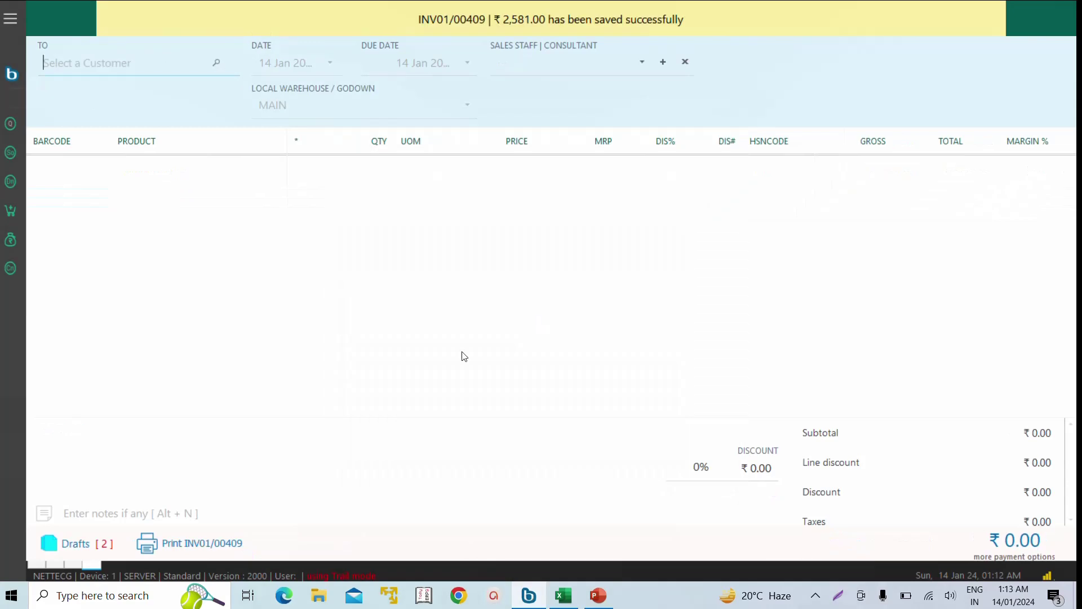
- Save a second cash invoice for a customer found by surname, with sales staff SH
type("patel")
key("Return")
key("Return")
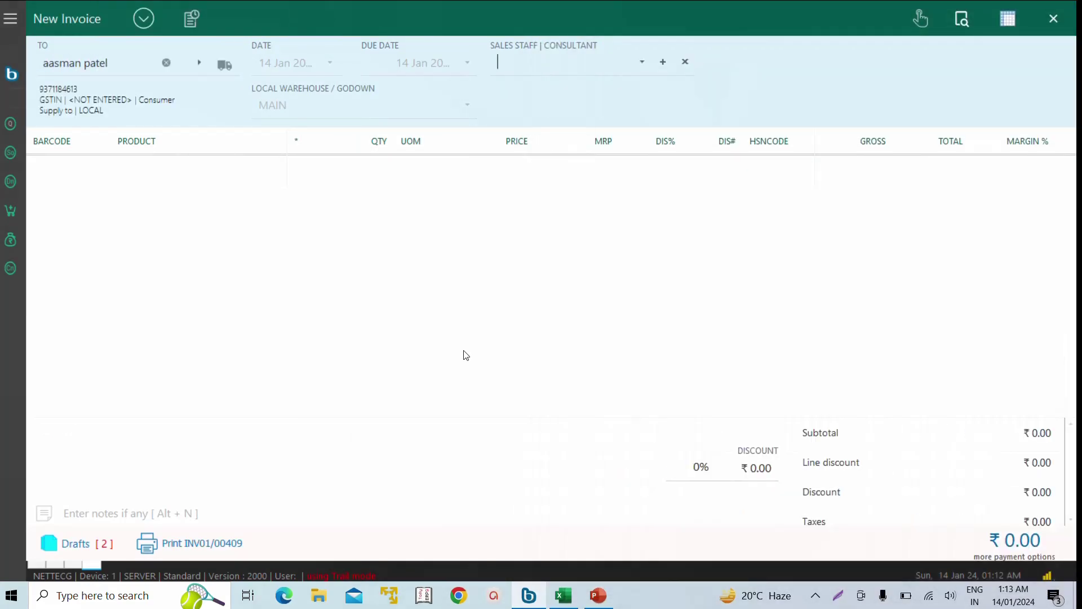
type("SHRIPAL")
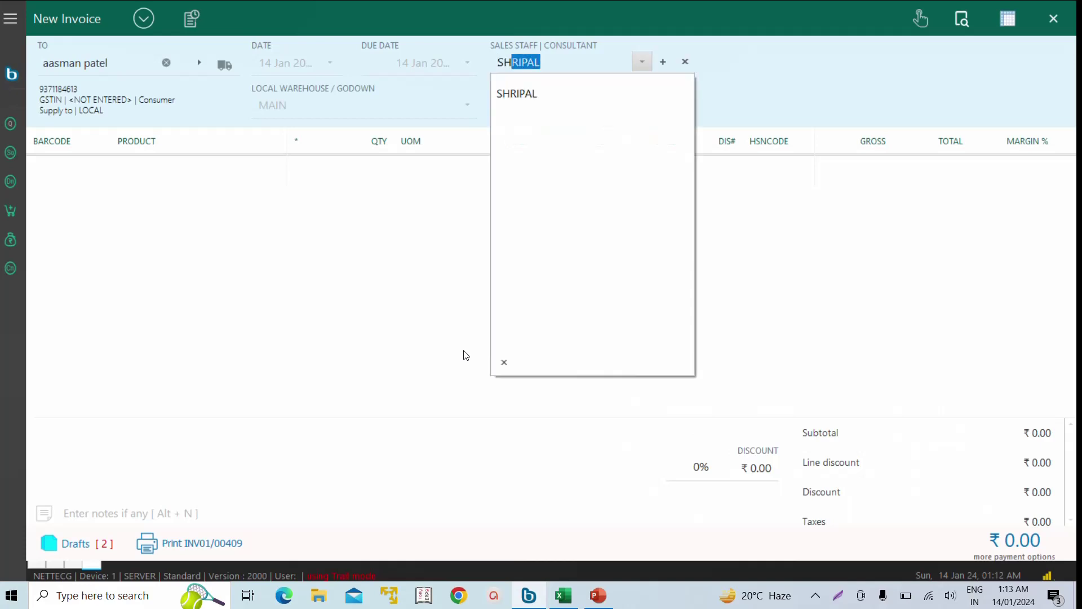
key("Return")
key("Return")
key("Return")
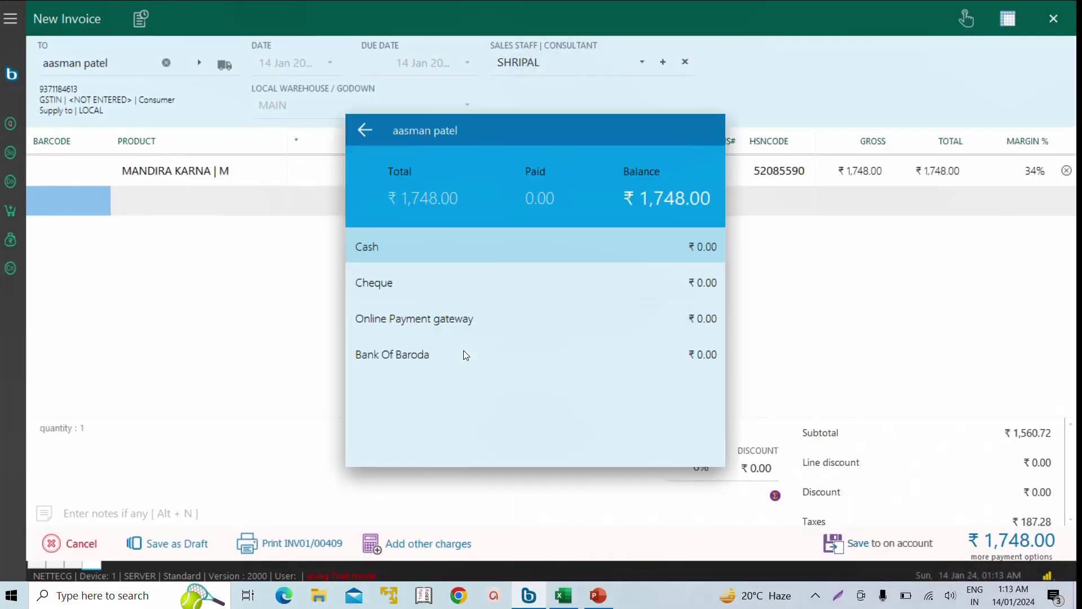
key("Return")
key("Return")
key("Return")
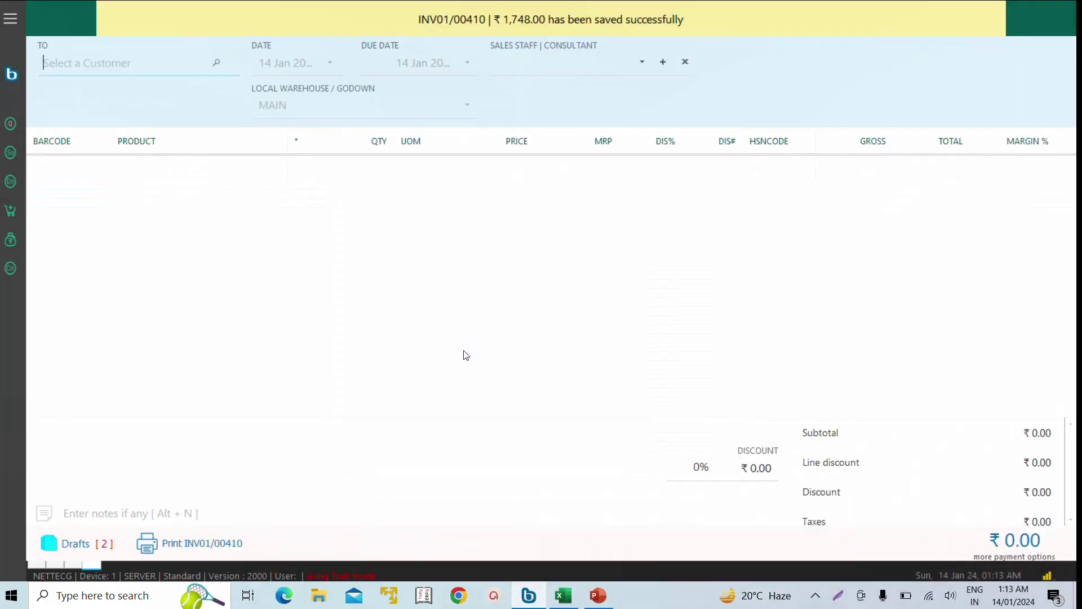
key("Return")
key("Up")
- Start a third invoice with the VAARUSH K | 2XL product priced at 9000
key("Return")
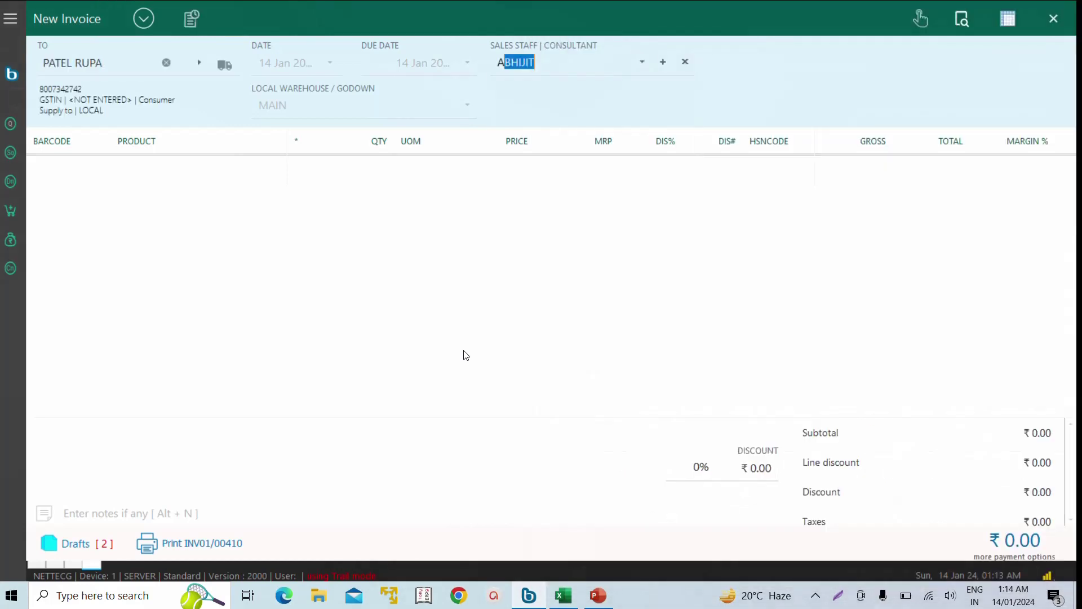
key("Return")
type("va")
key("Return")
type("*9000")
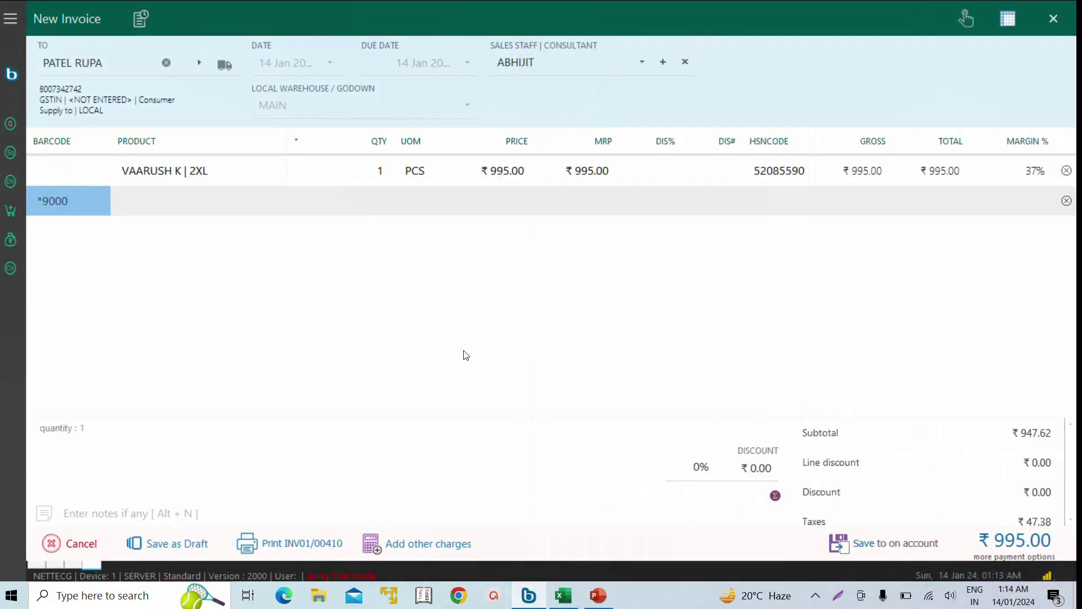
key("Return")
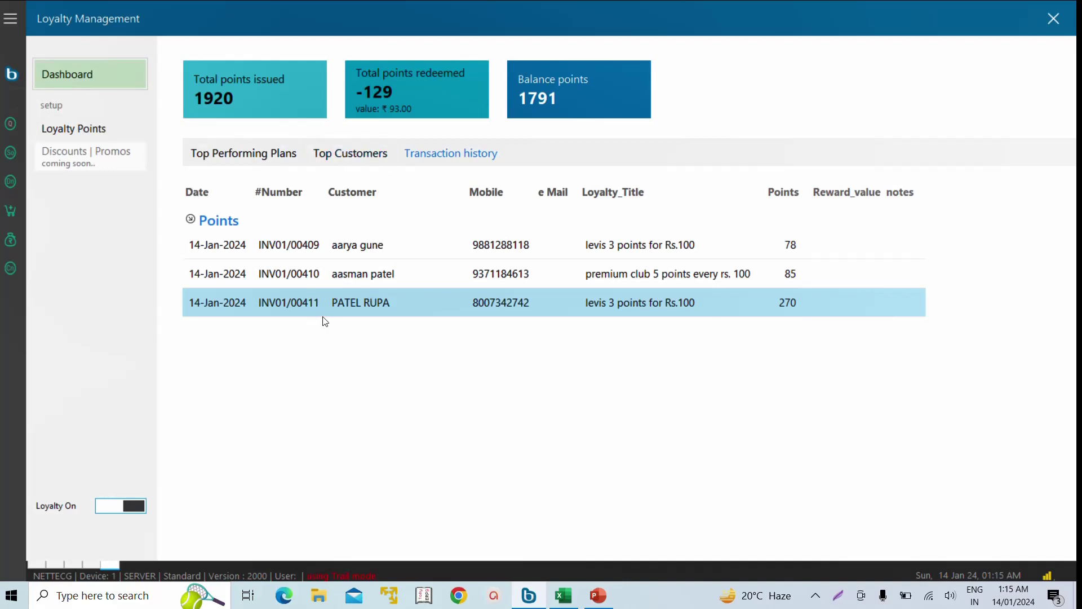
- Browse the dashboard's points per loyalty plan and top customers by points
left_click(260, 153)
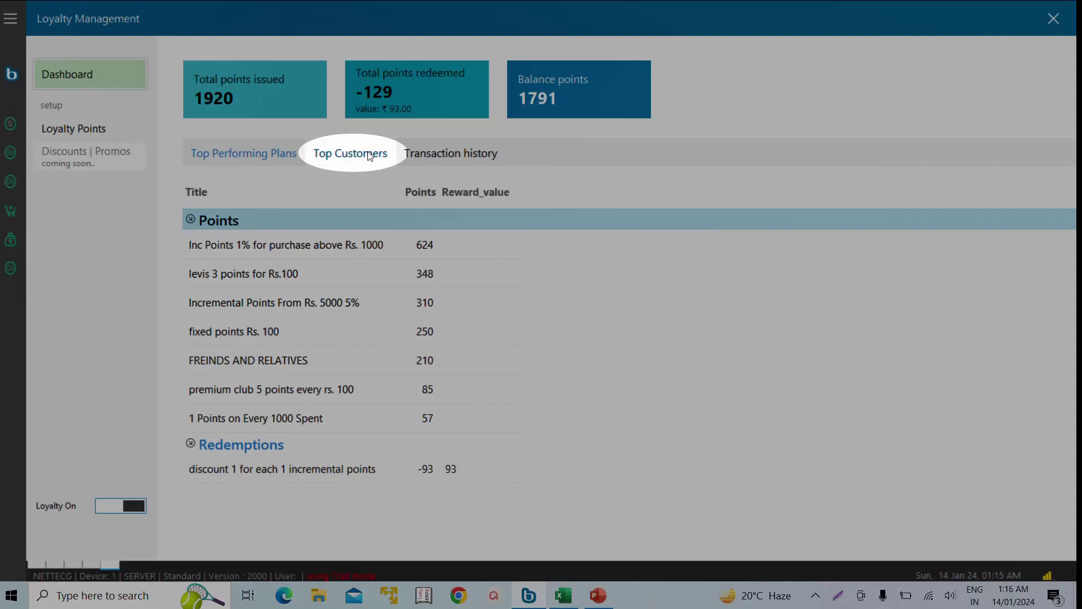
left_click(367, 153)
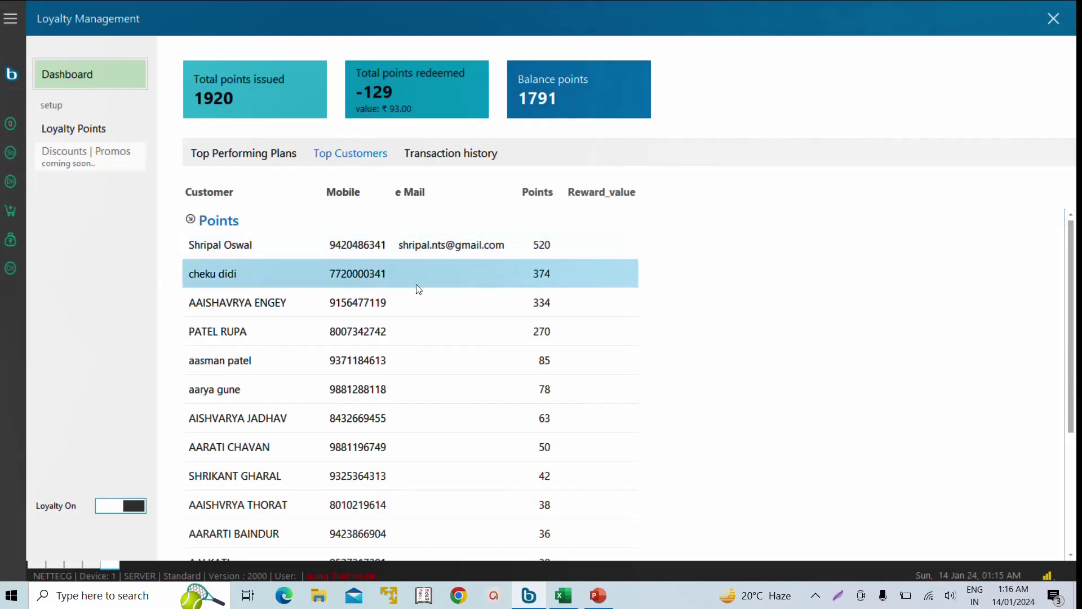
scroll(403, 406, "down", 1)
scroll(404, 417, "down", 1)
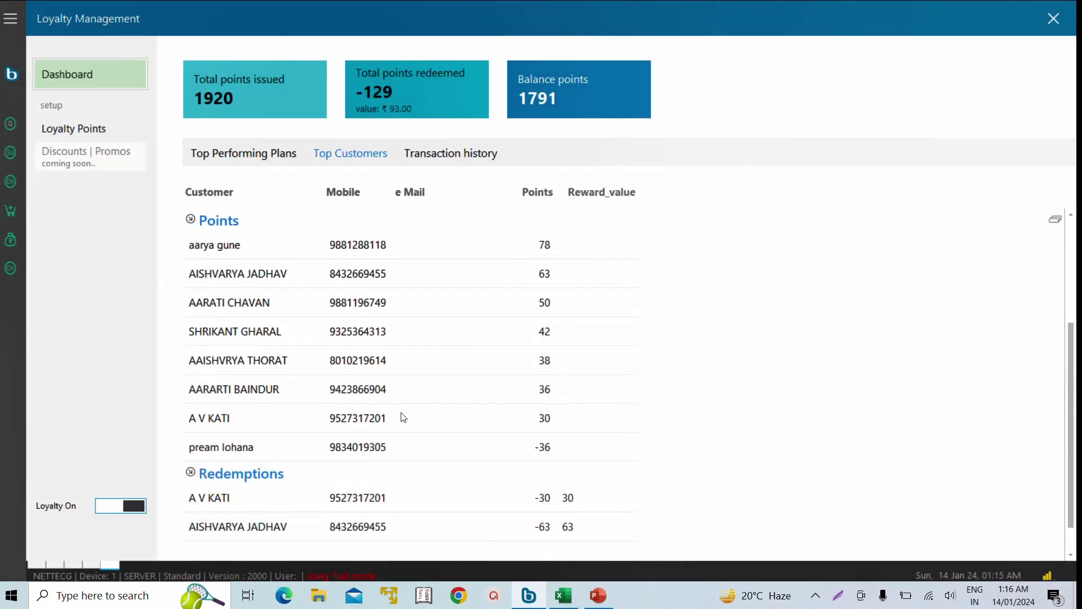
scroll(403, 417, "up", 2)
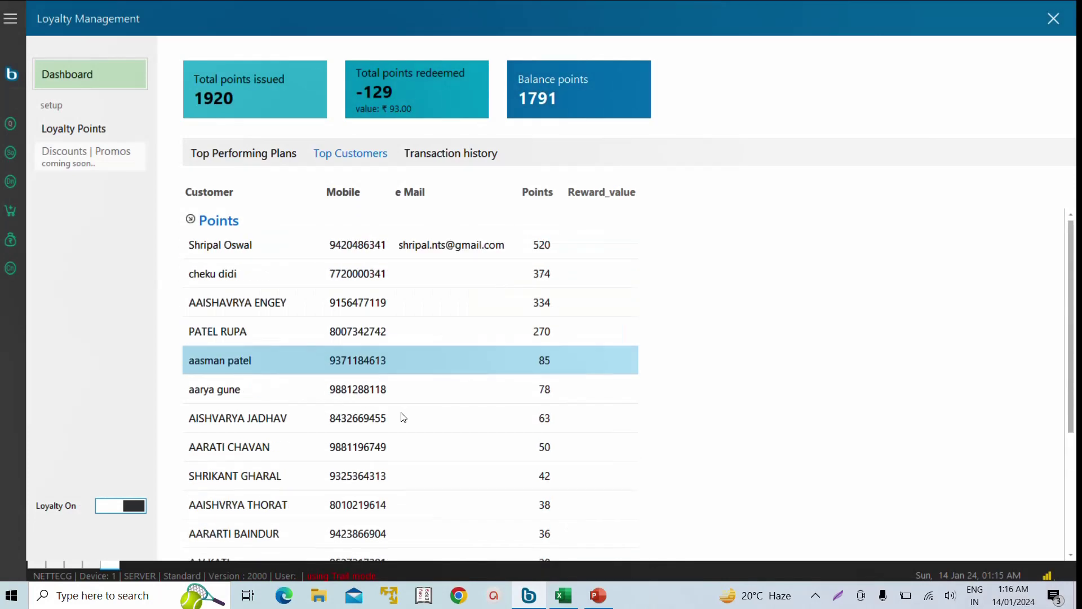
scroll(403, 417, "down", 2)
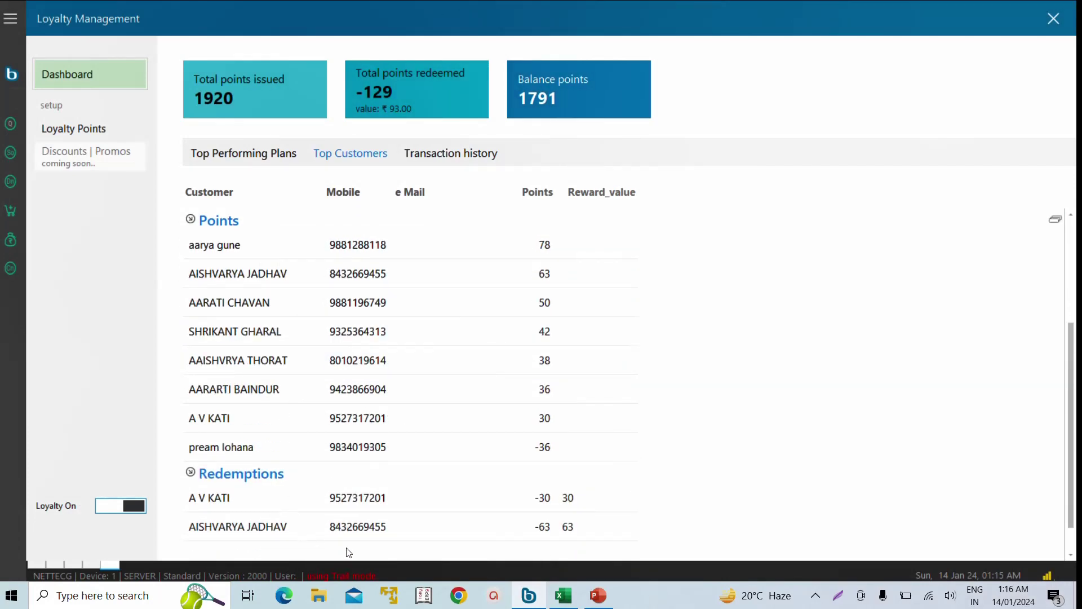
- Show the loyalty transaction history filtered to today's date range
left_click(451, 153)
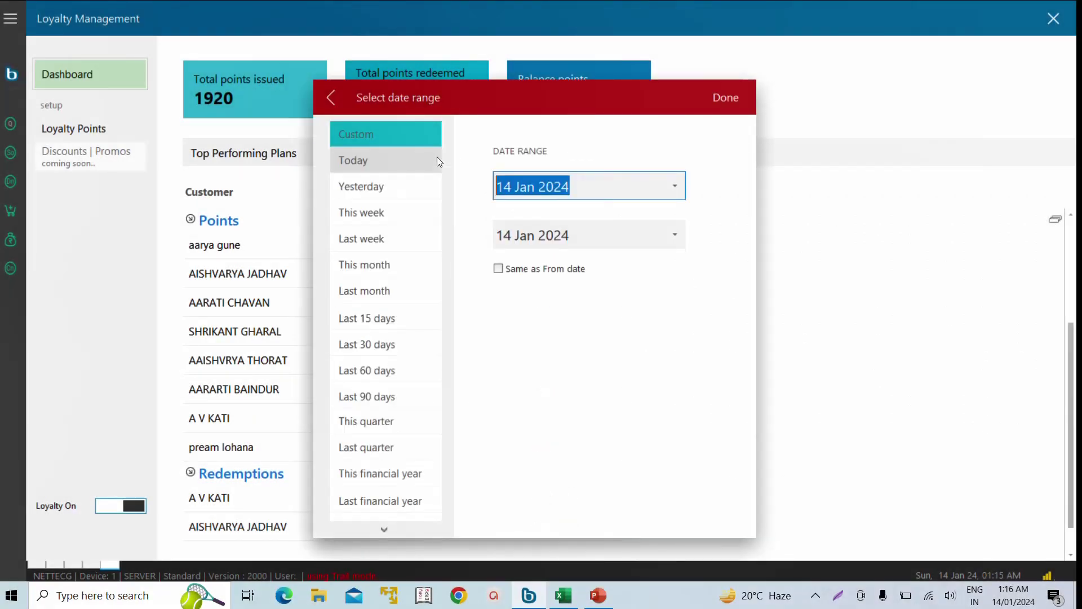
left_click(438, 162)
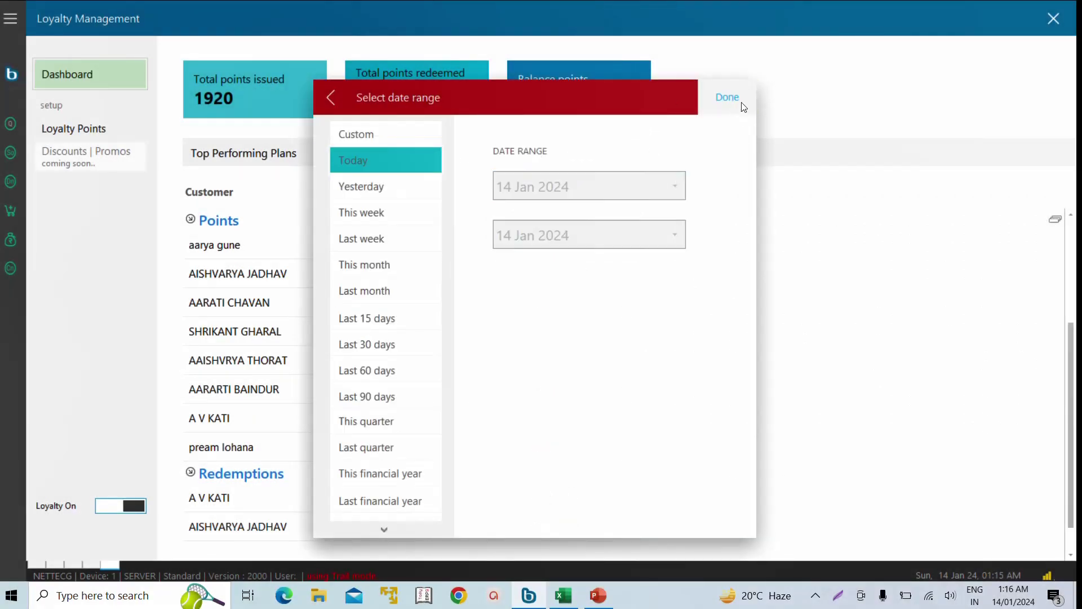
left_click(727, 97)
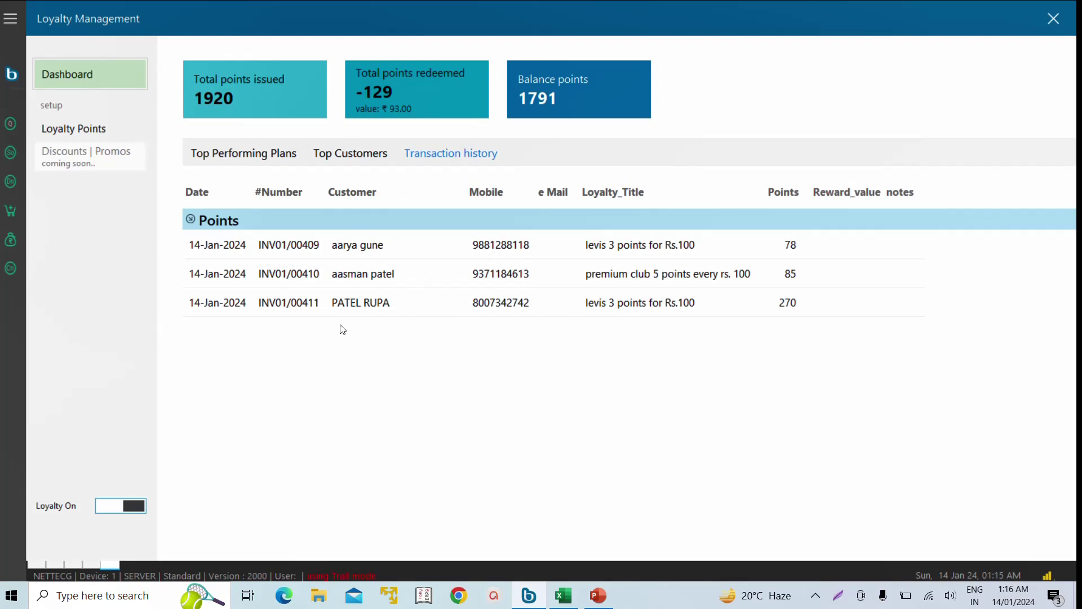
key("Escape")
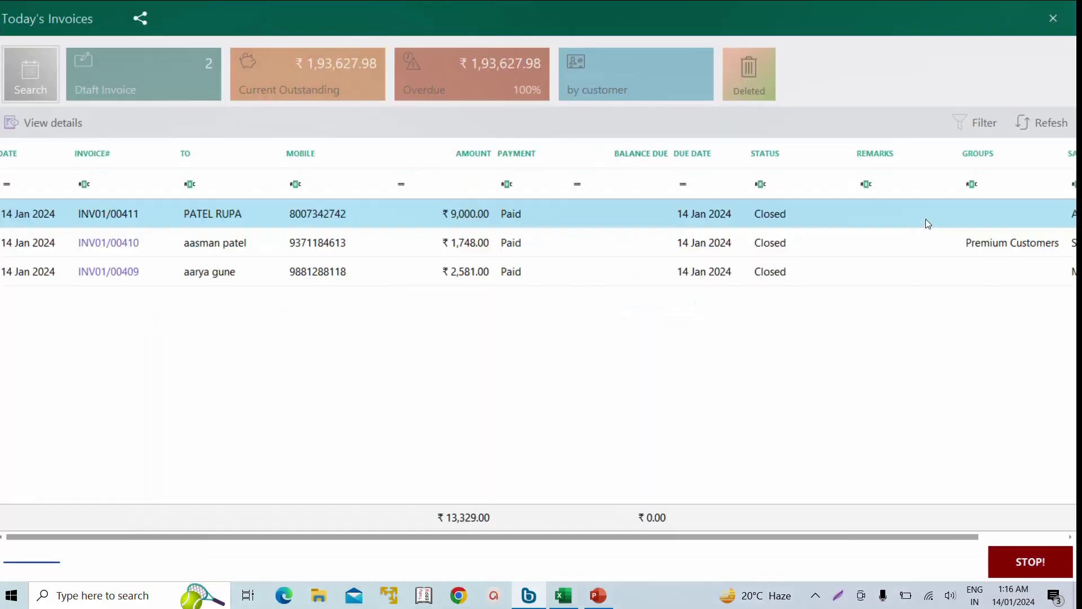
key("Escape")
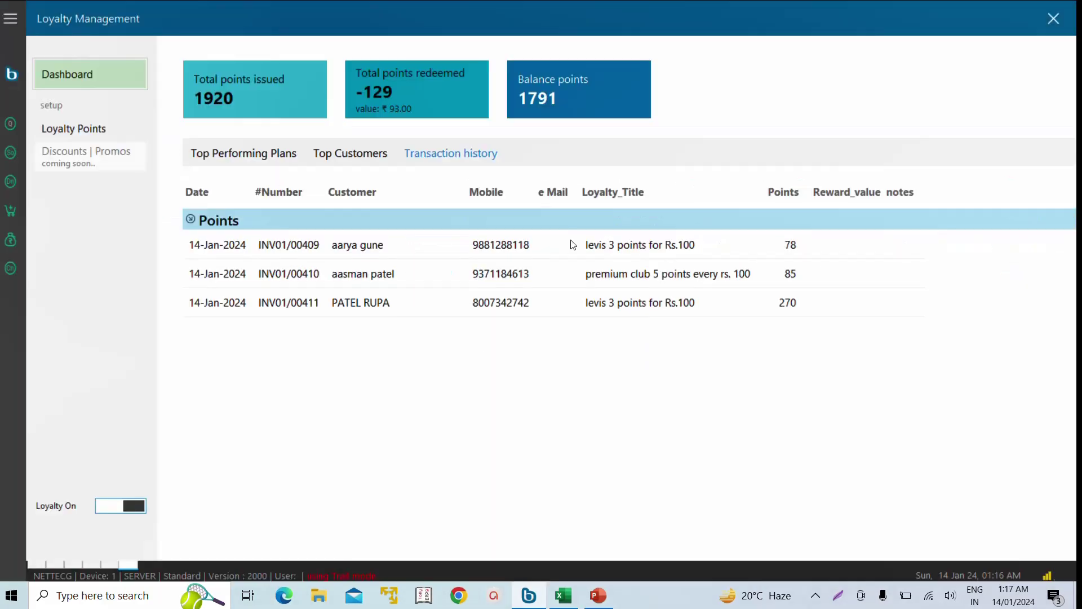
- Review the points entries for INV01/00409, INV01/00410 and the 270-point INV01/00411
left_click(574, 244)
left_click(596, 274)
left_click(606, 302)
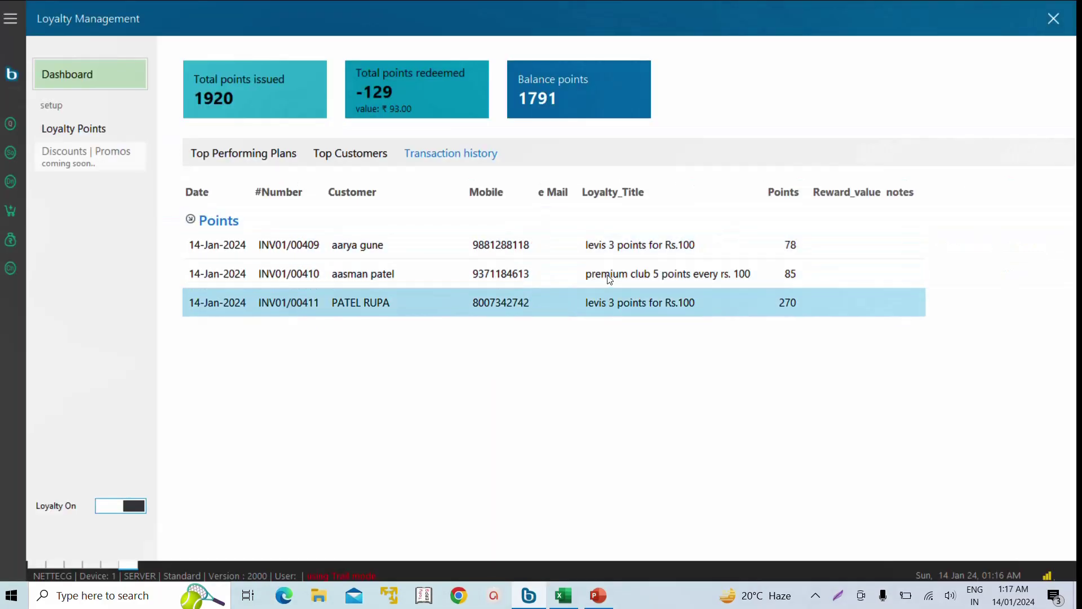
left_click(607, 274)
left_click(598, 247)
left_click(605, 277)
left_click(612, 307)
- Go to Loyalty Points, switch to Redeem Points | Rewards, and start a new redeem rule
left_click(62, 135)
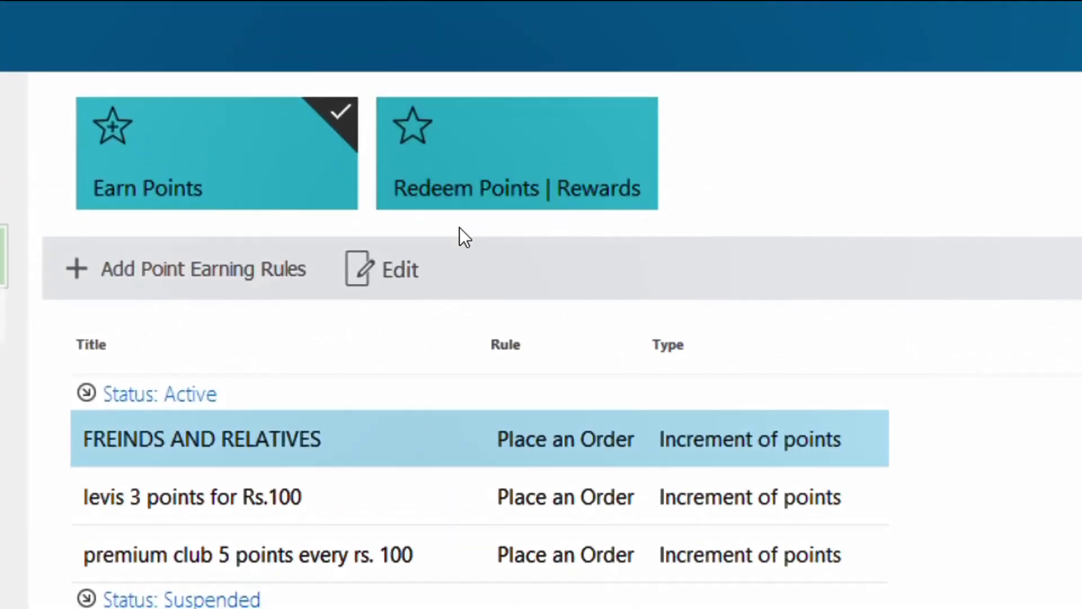
left_click(519, 178)
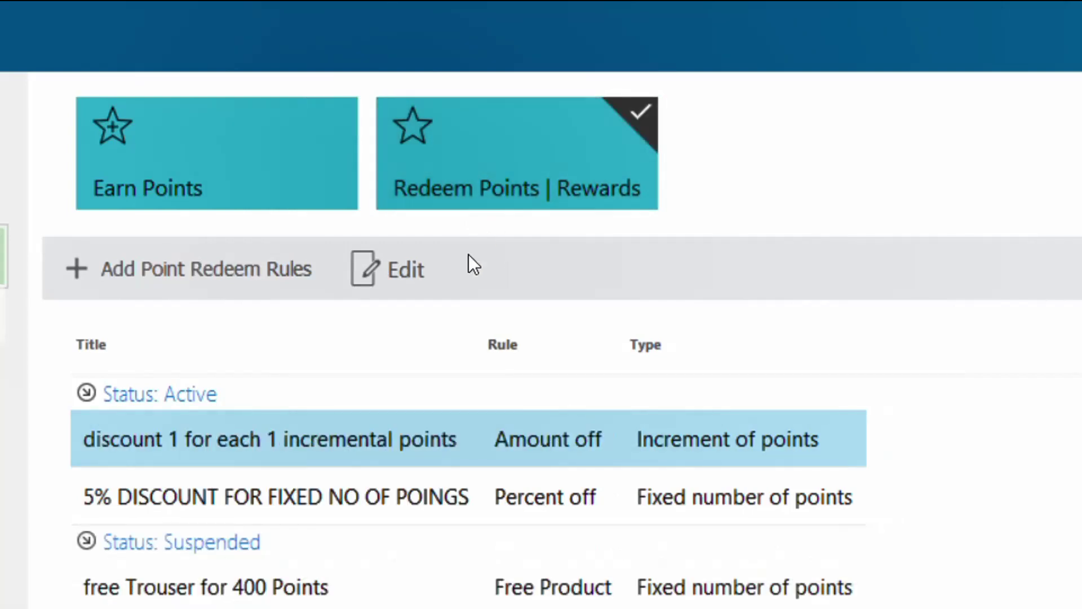
left_click(185, 269)
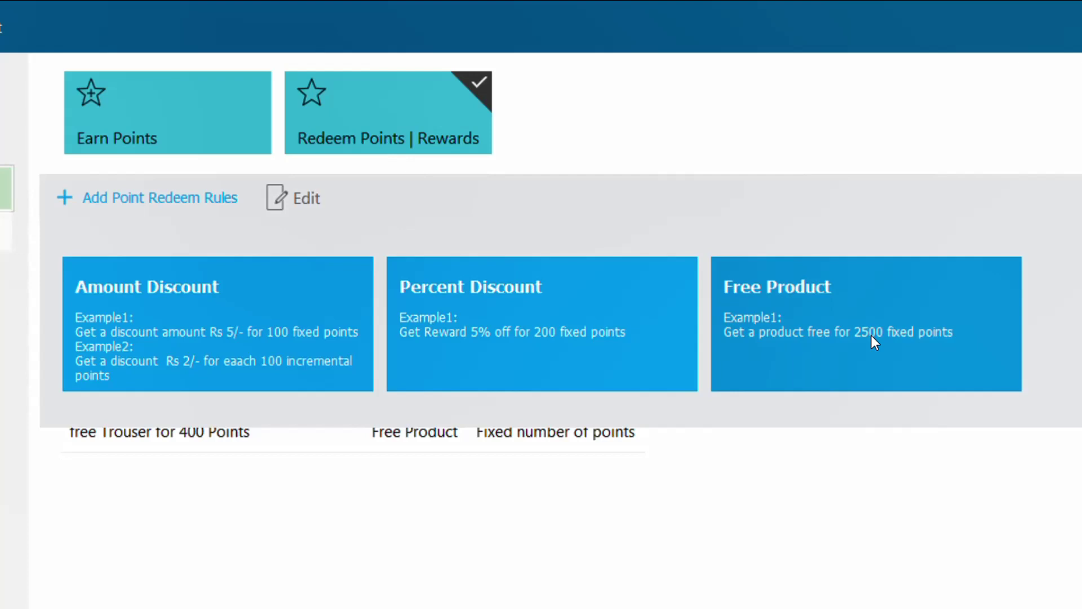
- Create an Amount Discount reward titled 'Disocunt Rs 1. on every Point' using Increment of points
left_click(174, 343)
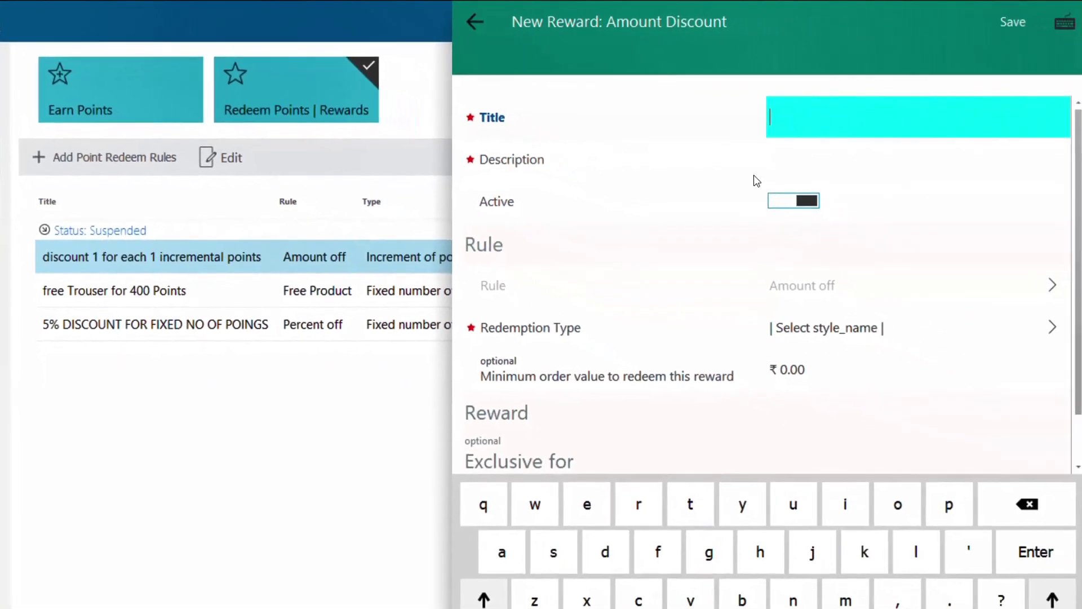
type("Disocunt Rs 1.")
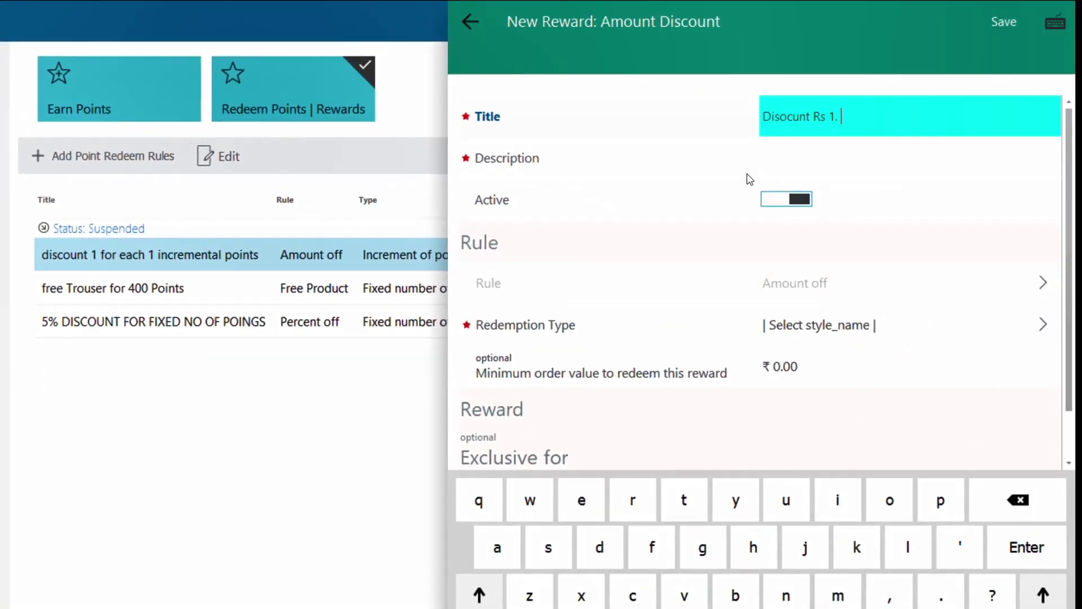
type(" on every Po")
key("Return")
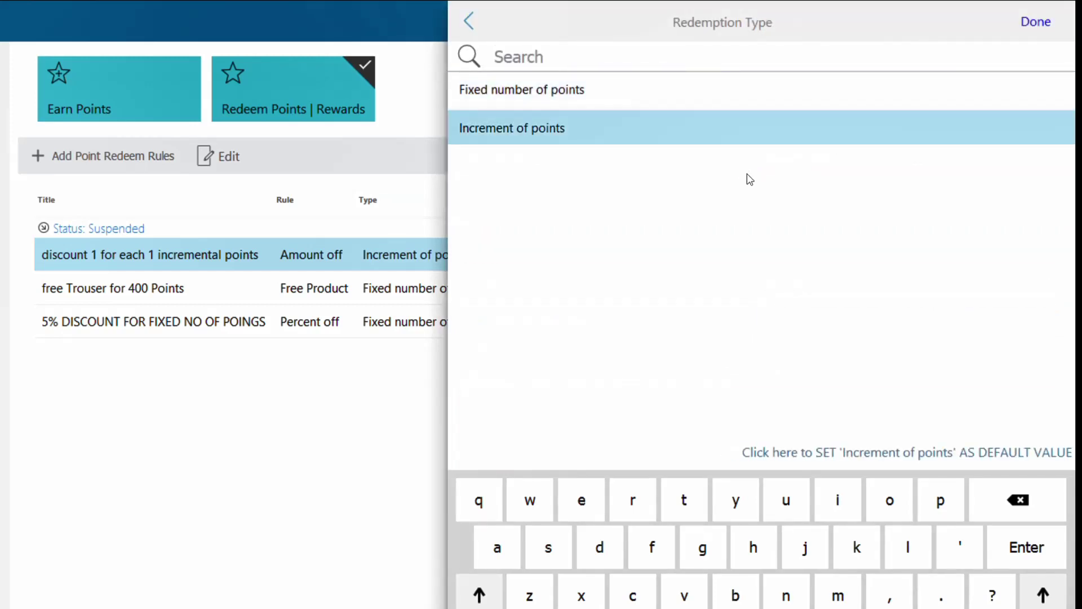
key("Return")
- Set a 1-point increment with ₹1.00 discount per increment and save the reward
key("Tab")
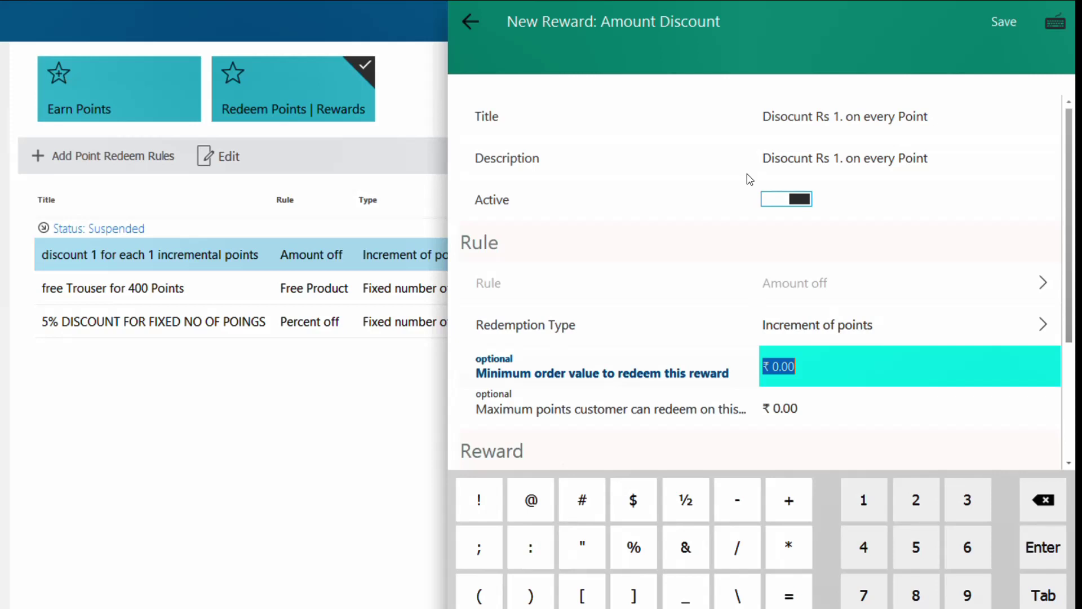
key("Tab")
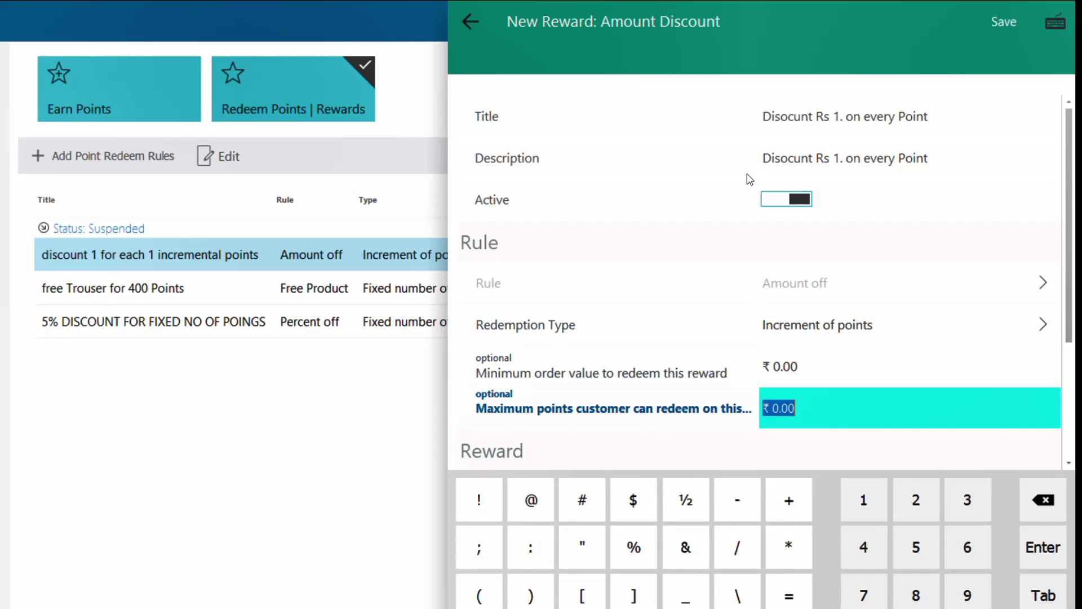
key("Tab")
type("1")
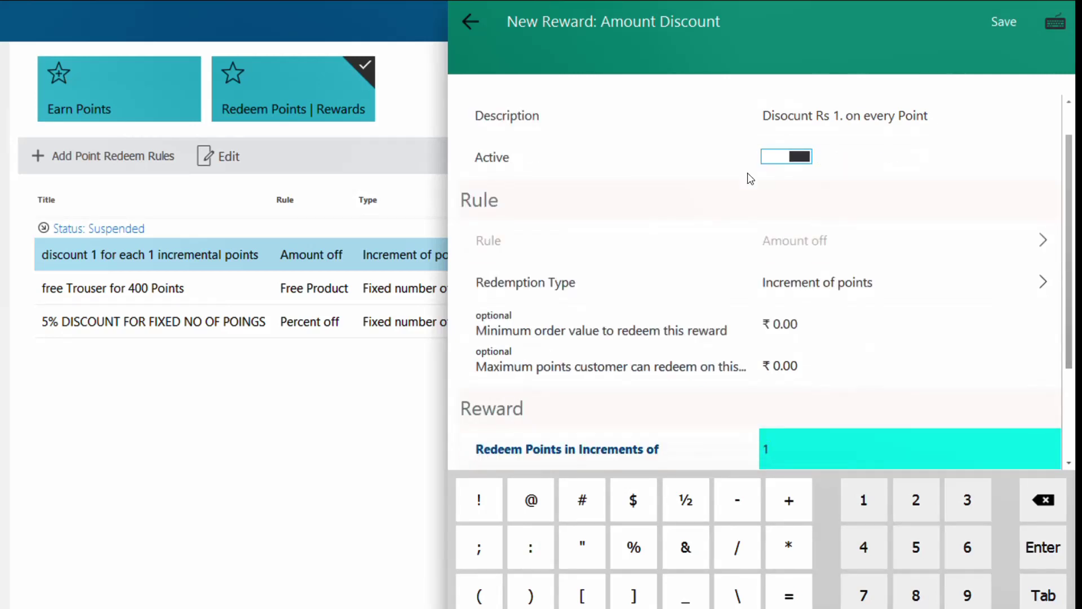
key("Tab")
type("1")
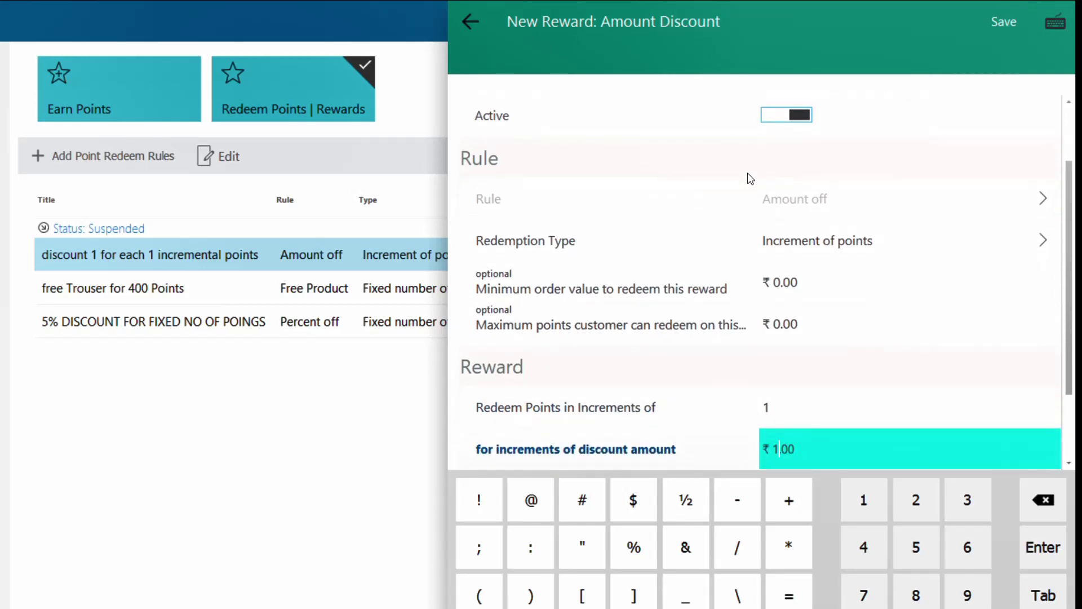
key("Tab")
key("ctrl+s")
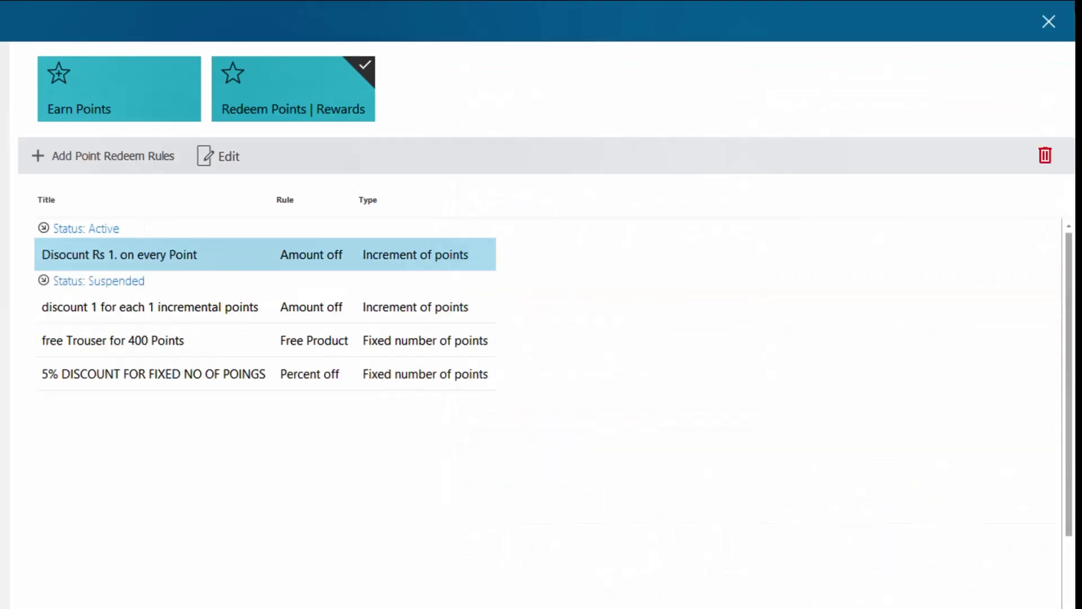
- Add a percent-discount redeem rule 'Disount 10% on 200n Rs' giving 10% off for 200 points
left_click(157, 160)
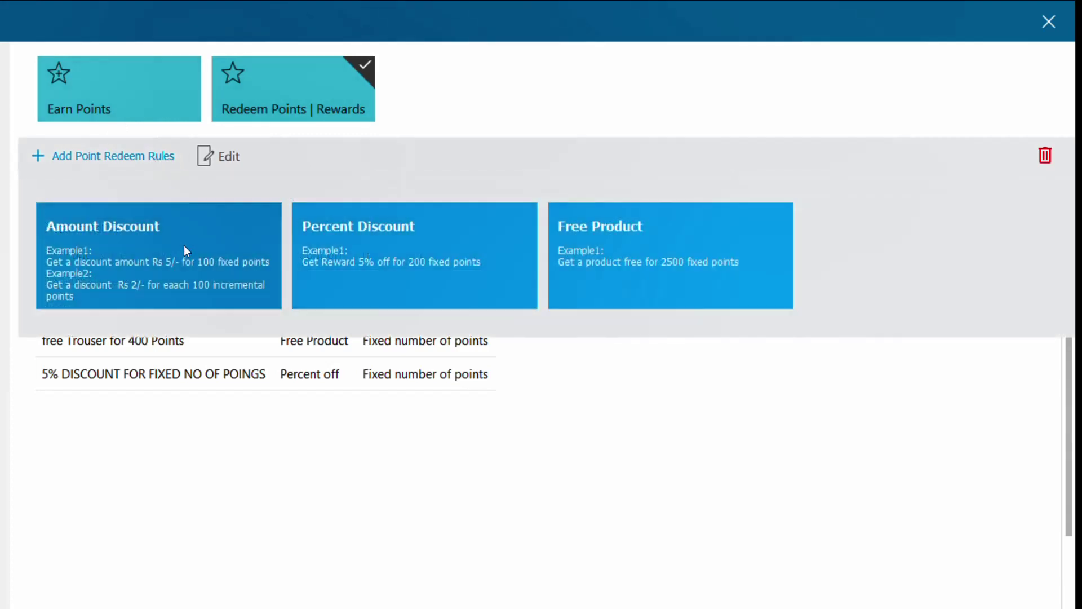
left_click(390, 262)
type("Disount 10% on")
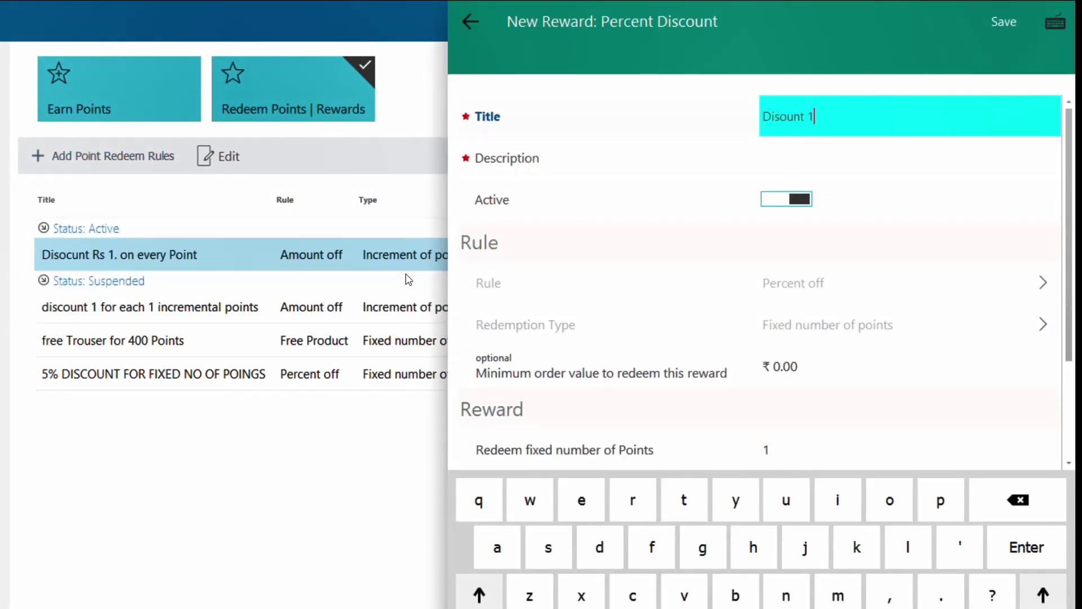
type(" 200n Rs")
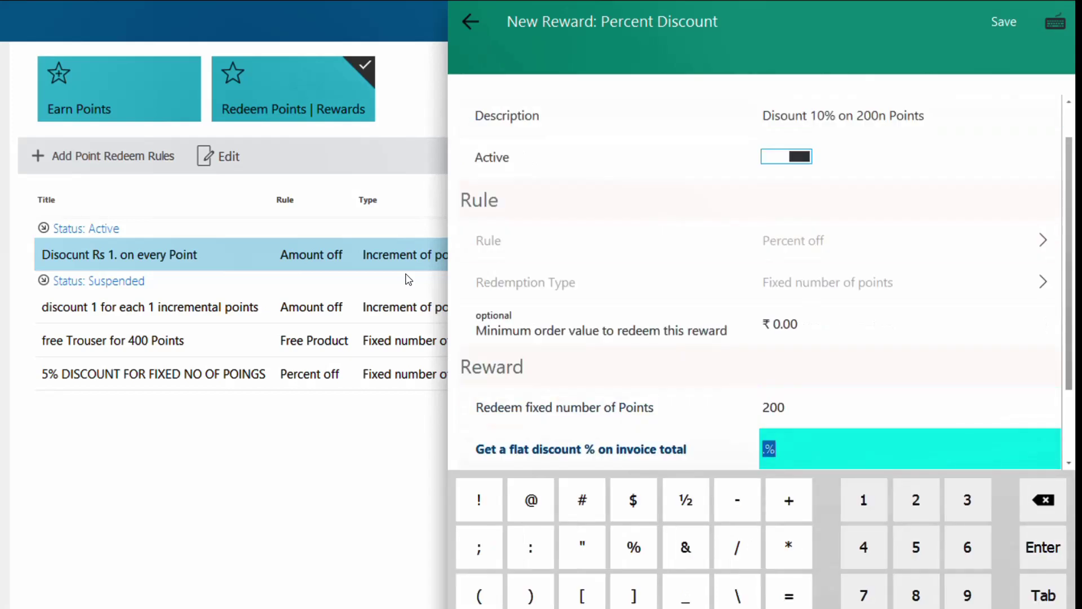
type("10")
key("Tab")
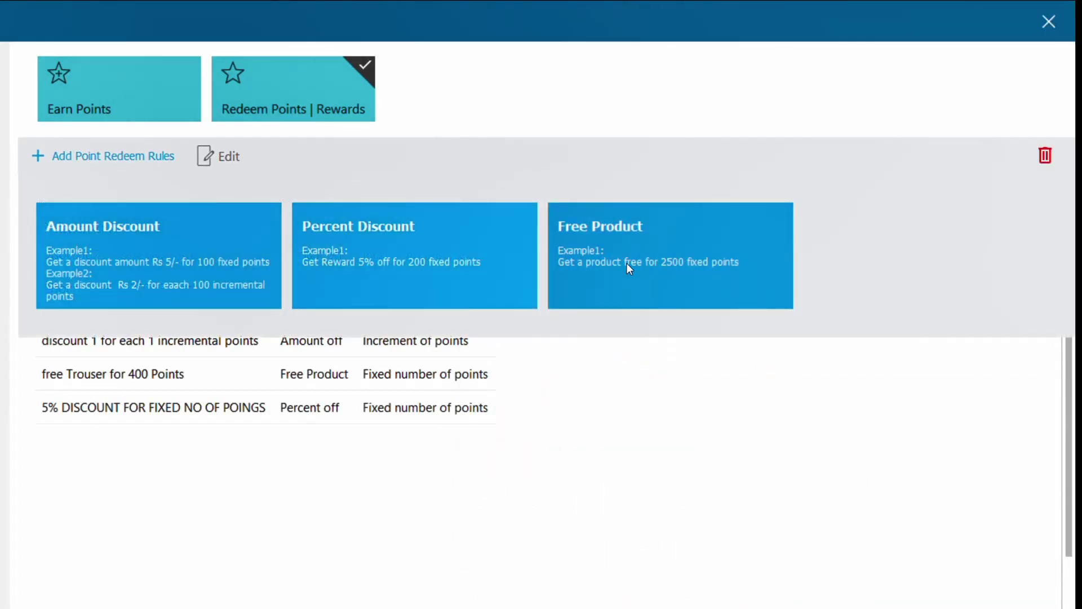
- Create a 'Free duffle b' free-product reward with Promo Duffle bag as the product
left_click(628, 264)
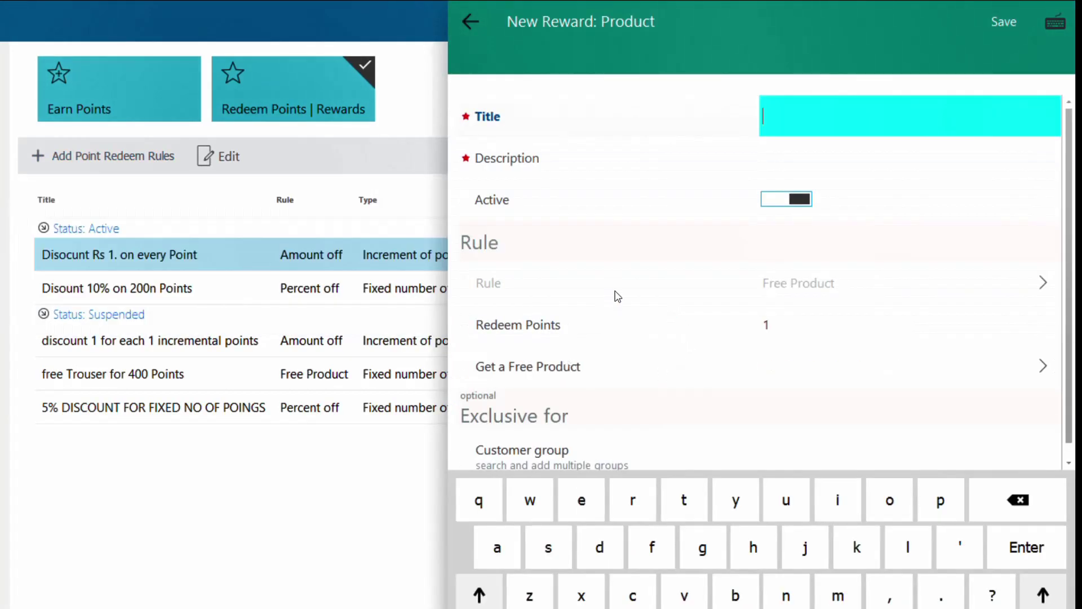
type("Free duffle bag on 300 Points")
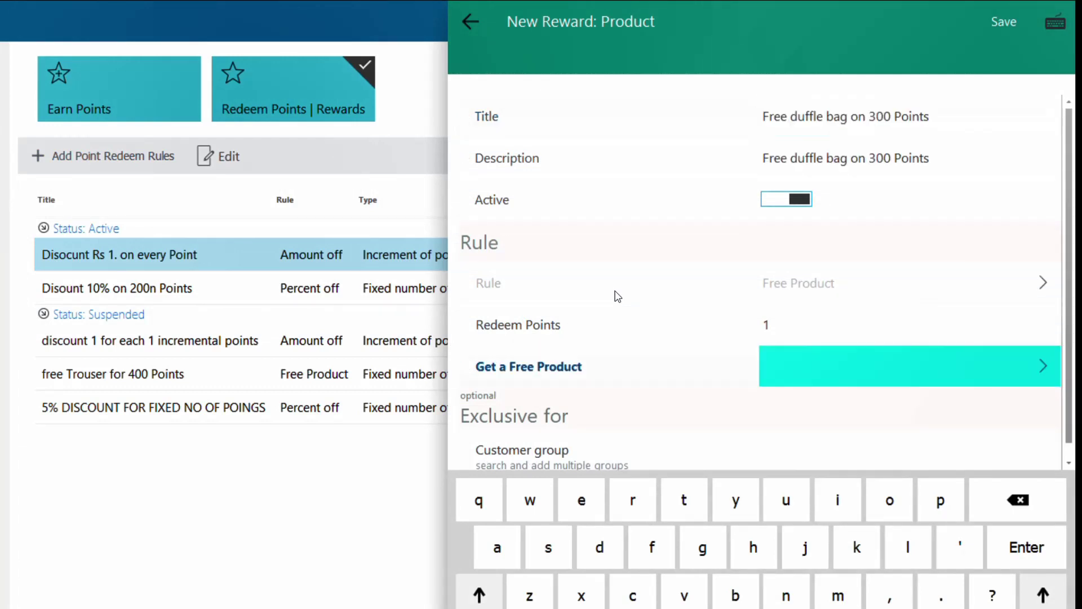
key("Return")
type("duff")
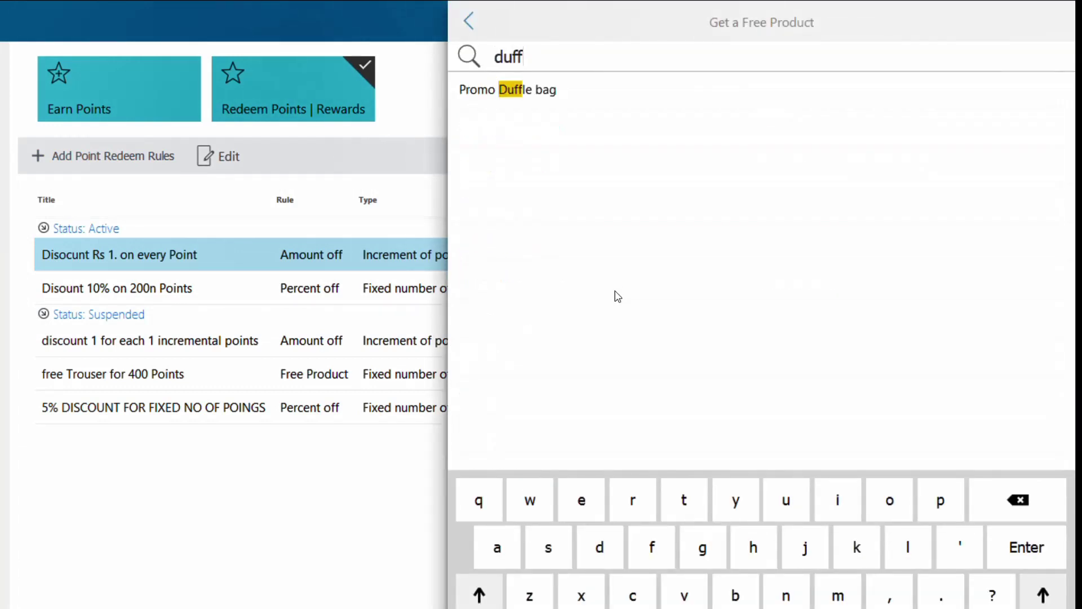
key("Return")
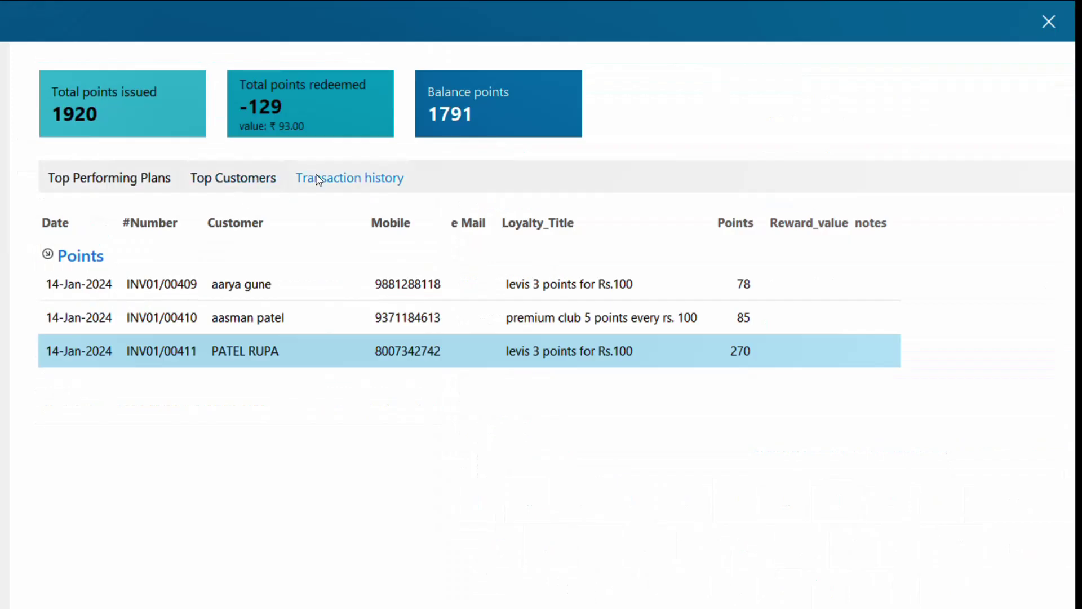
- Review the INV01/00409, INV01/00410 and INV01/00411 entries in the loyalty transaction history
left_click(262, 289)
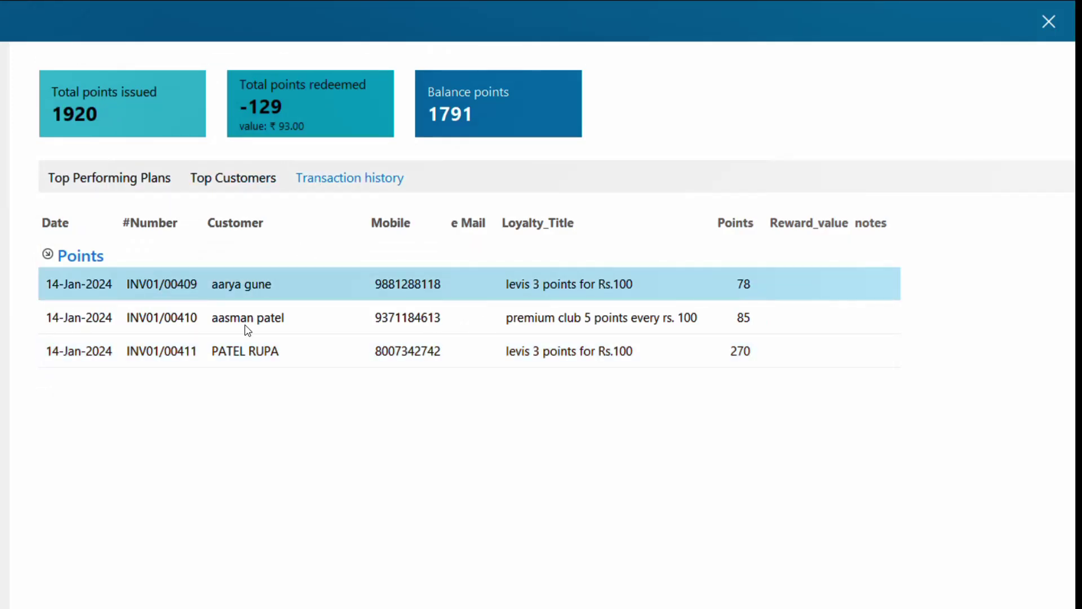
left_click(737, 323)
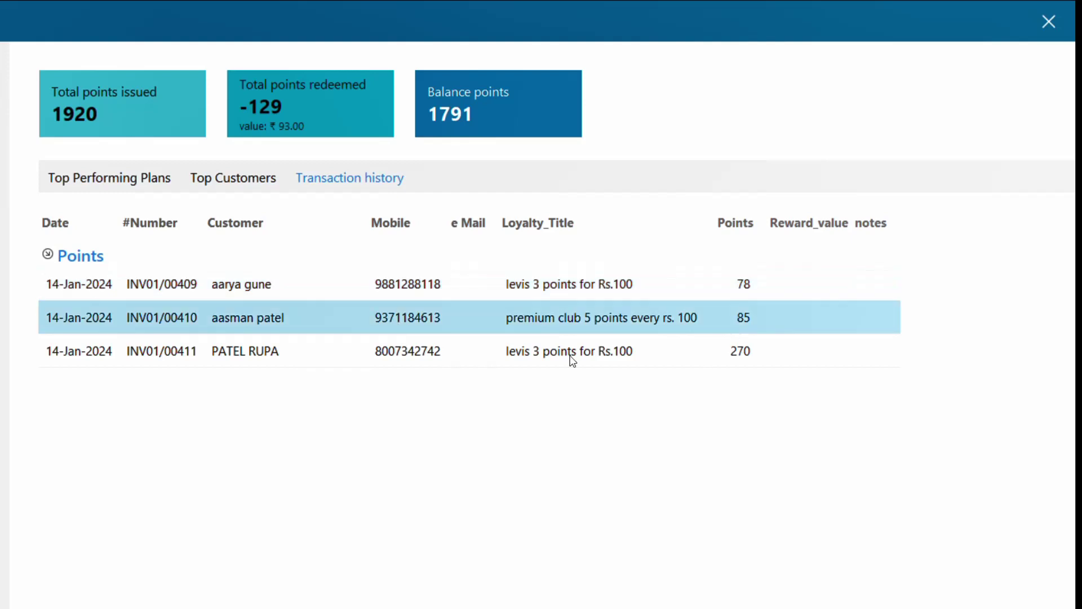
left_click(234, 361)
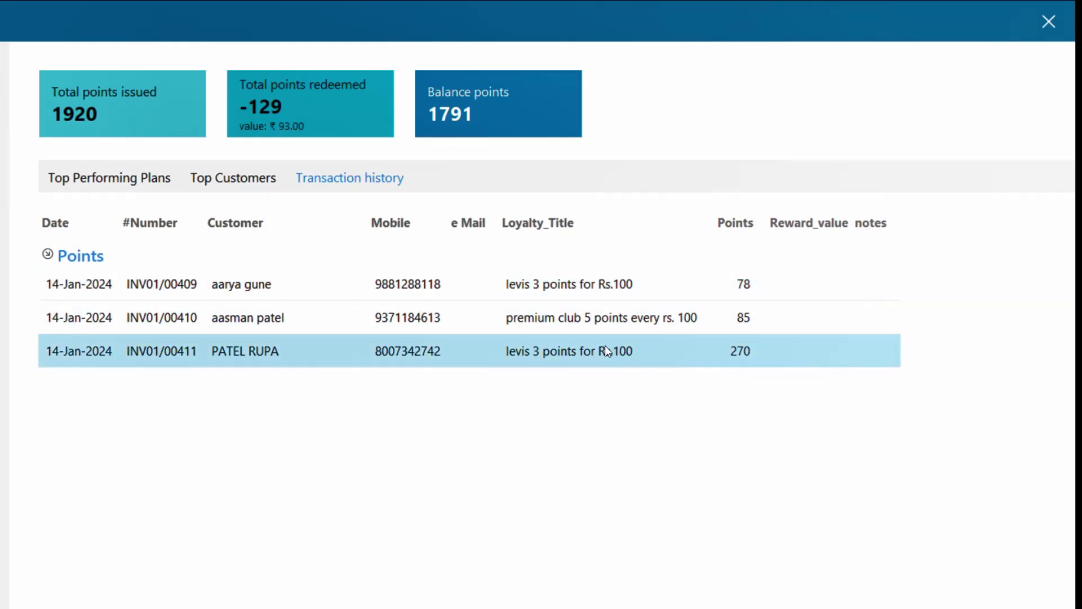
left_click(739, 320)
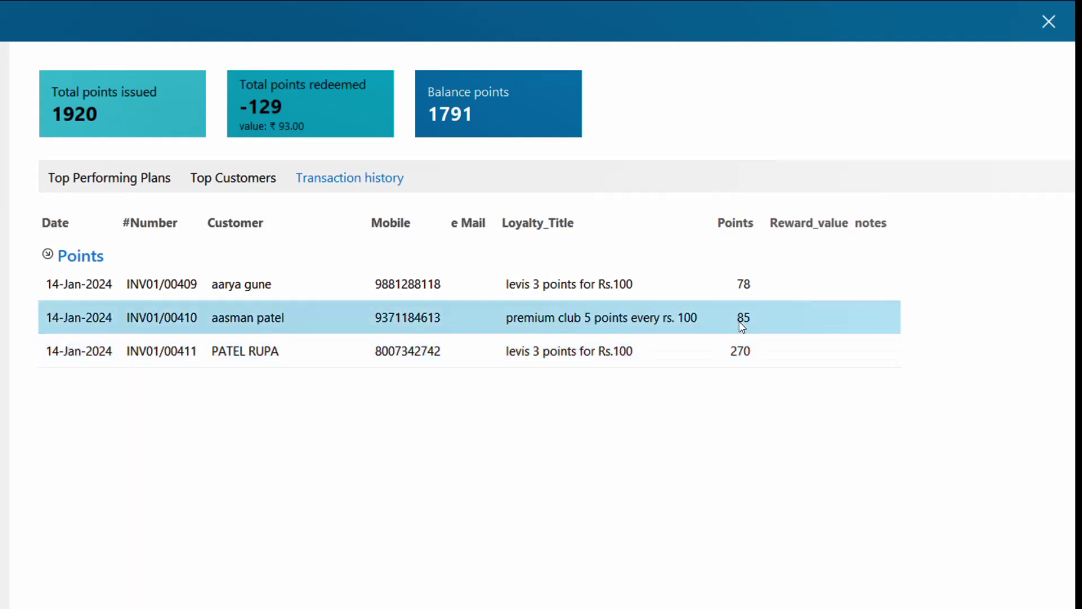
left_click(733, 361)
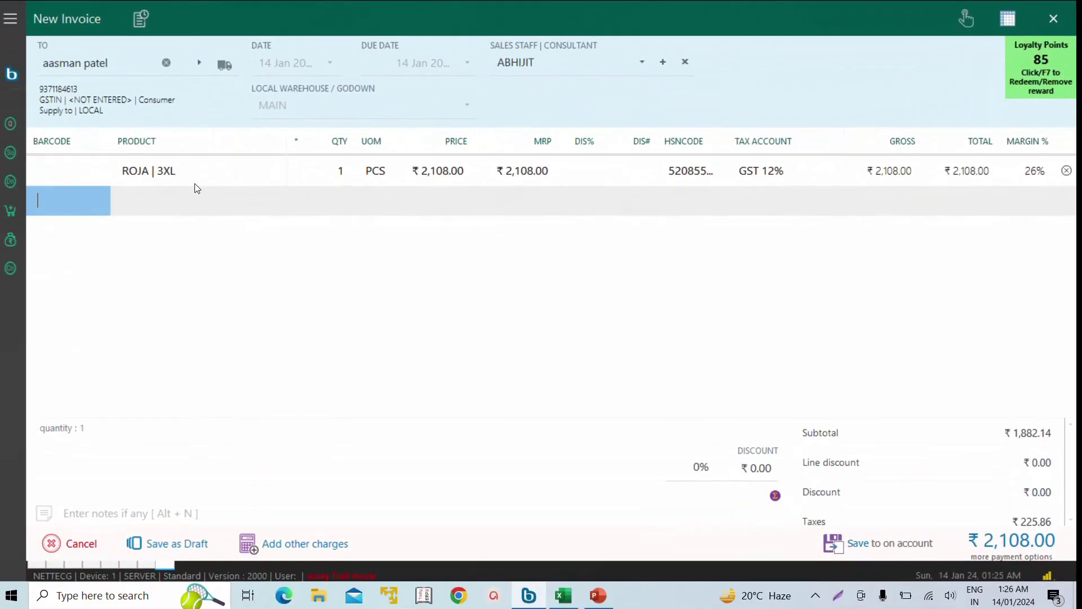
- Search for and select the customer by name, and accept the sales staff
key("Return")
key("Return")
key("Return")
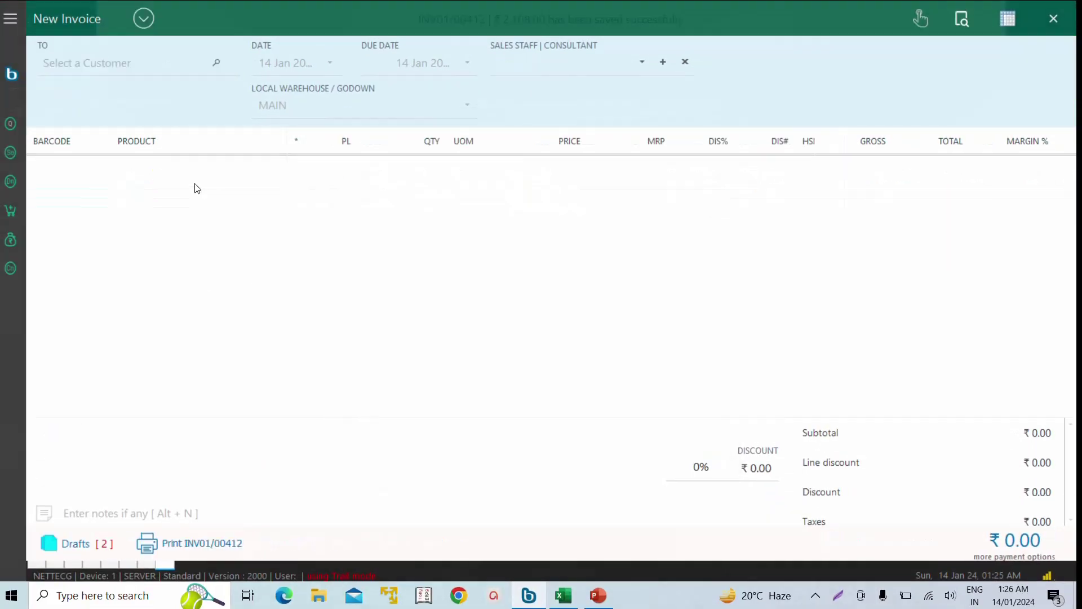
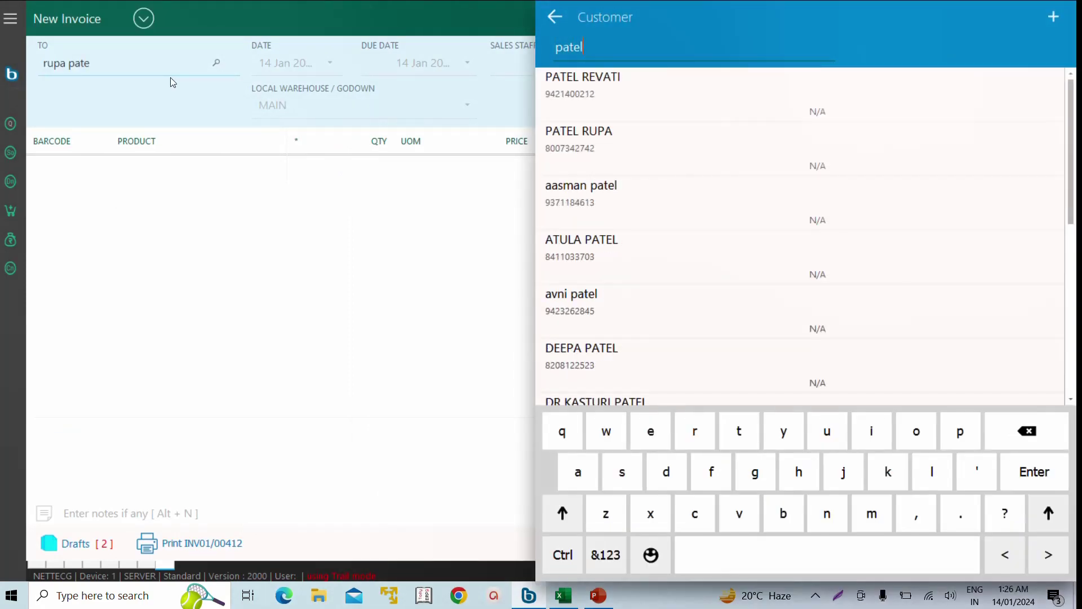
key("Down")
key("Return")
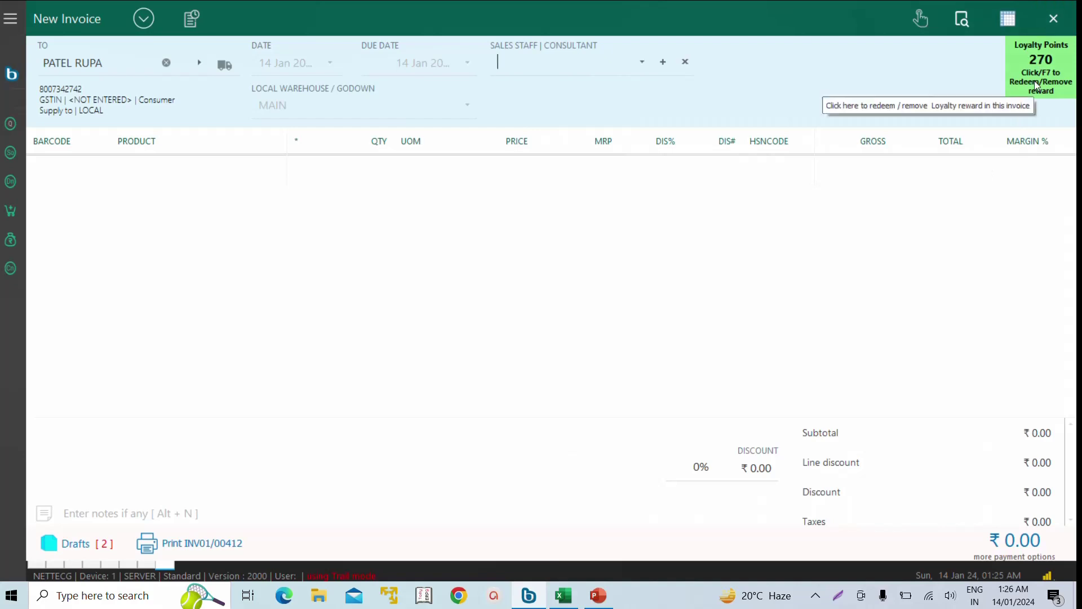
key("Return")
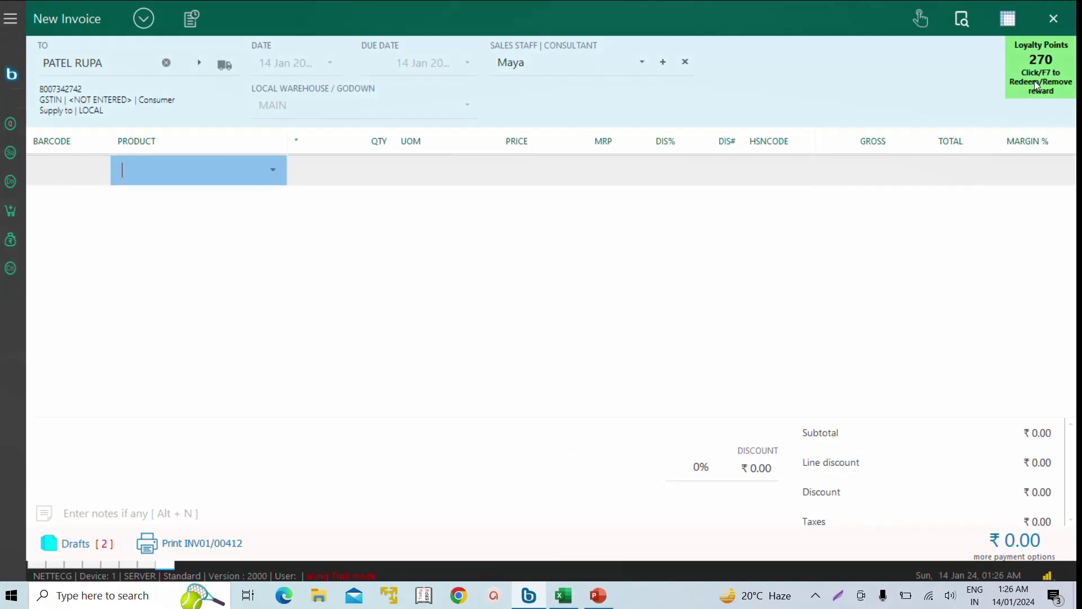
- Raise VEEKSHA | XL to quantity 2 and save INV01/00413, paid ₹6,150 in cash
key("Return")
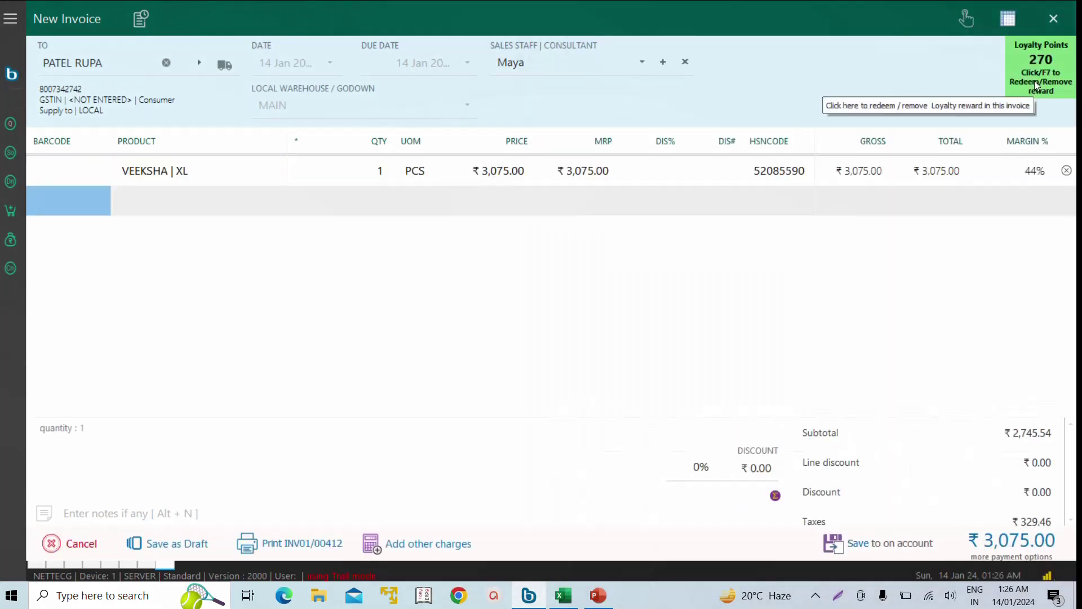
key("Return")
key("Return")
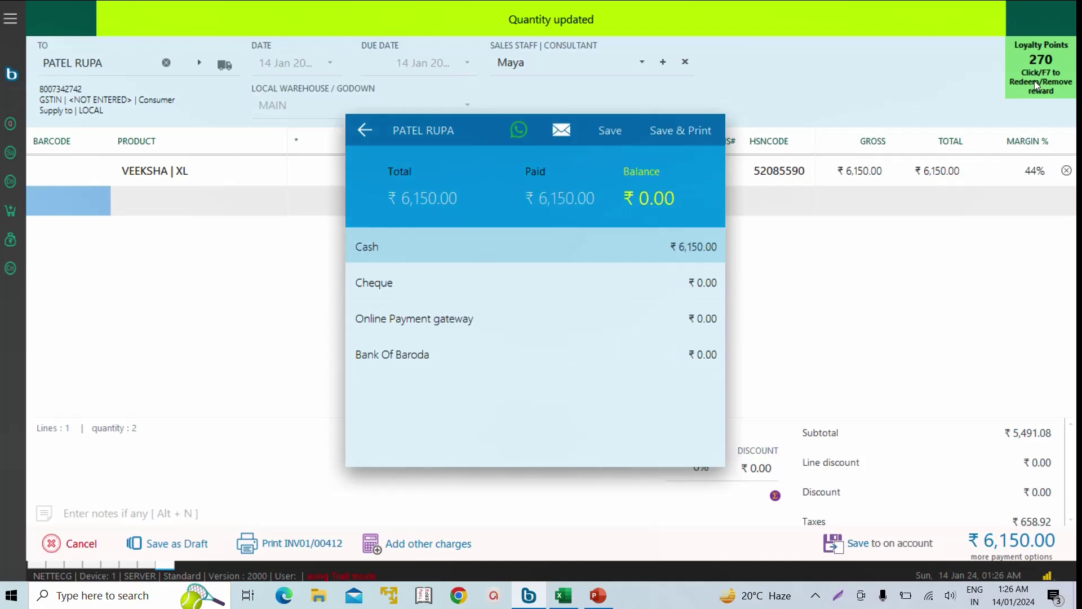
key("Return")
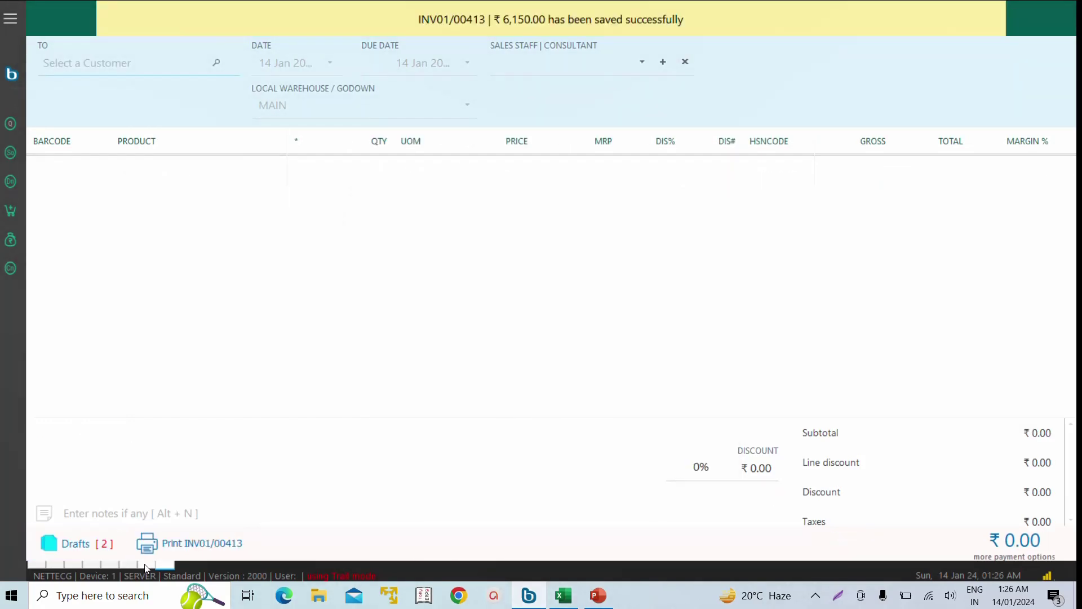
left_click(141, 565)
- Check the loyalty rules and history showing INV01/00413 earning 186 points, then return home
left_click(129, 564)
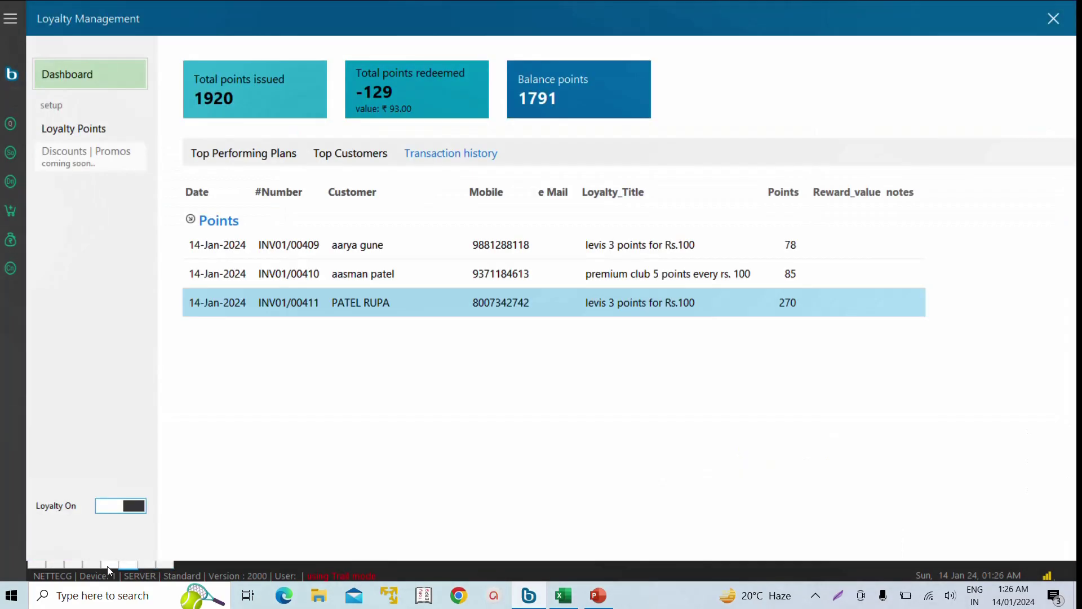
left_click(91, 131)
left_click(71, 75)
left_click(750, 338)
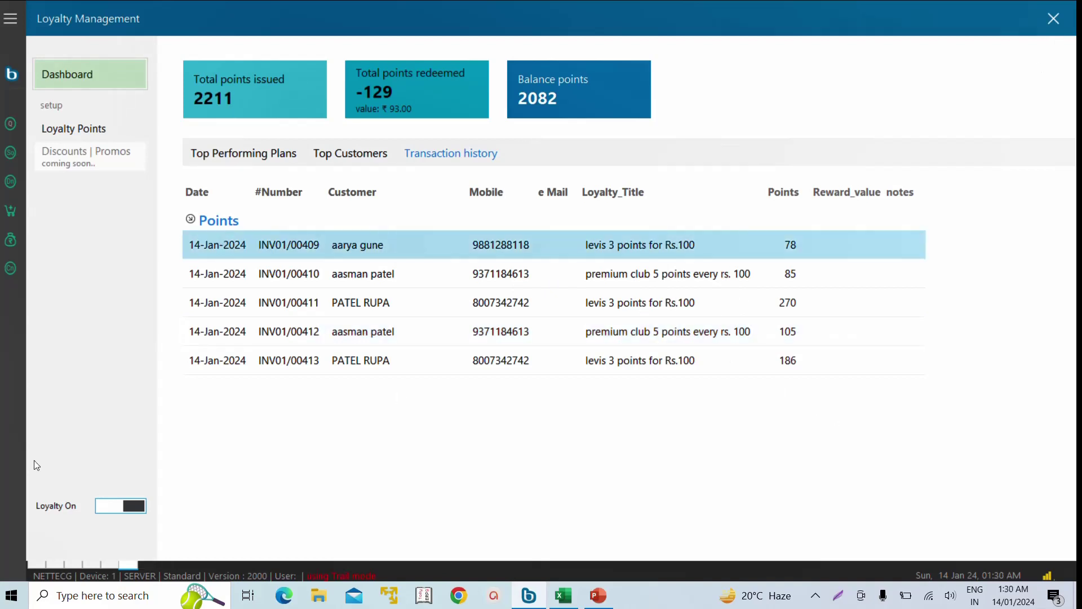
left_click(33, 565)
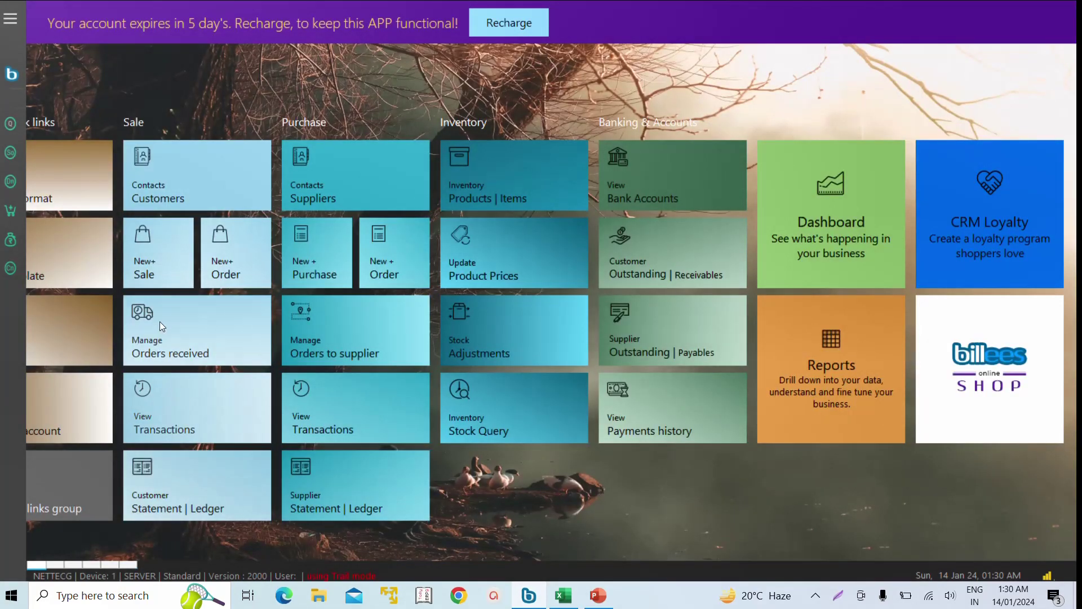
- Start a new sale invoice for the customer and assign the sales staff
left_click(171, 262)
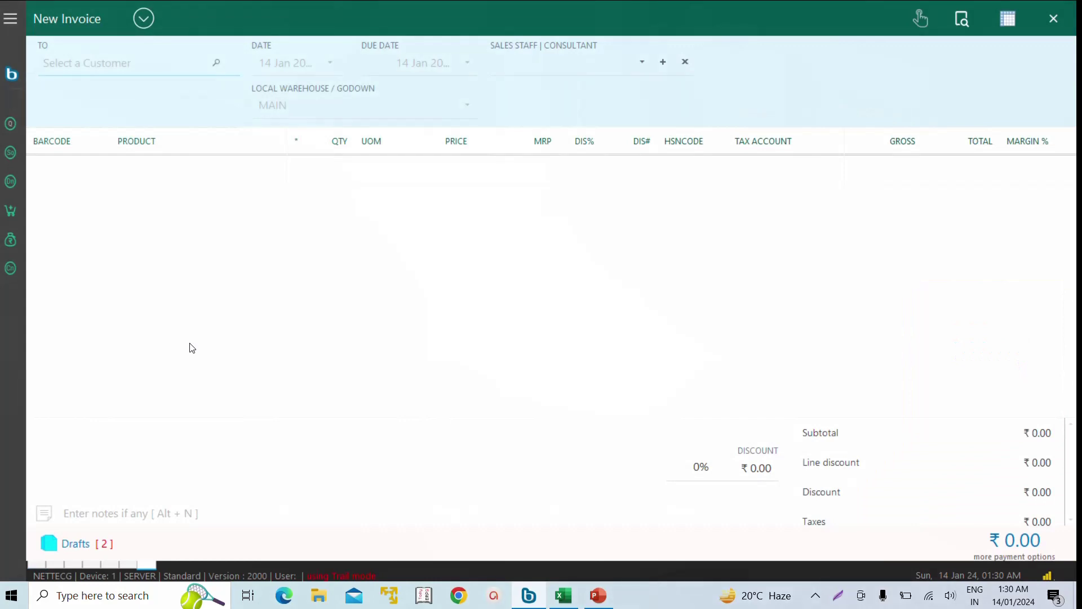
type("AARYA")
key("Return")
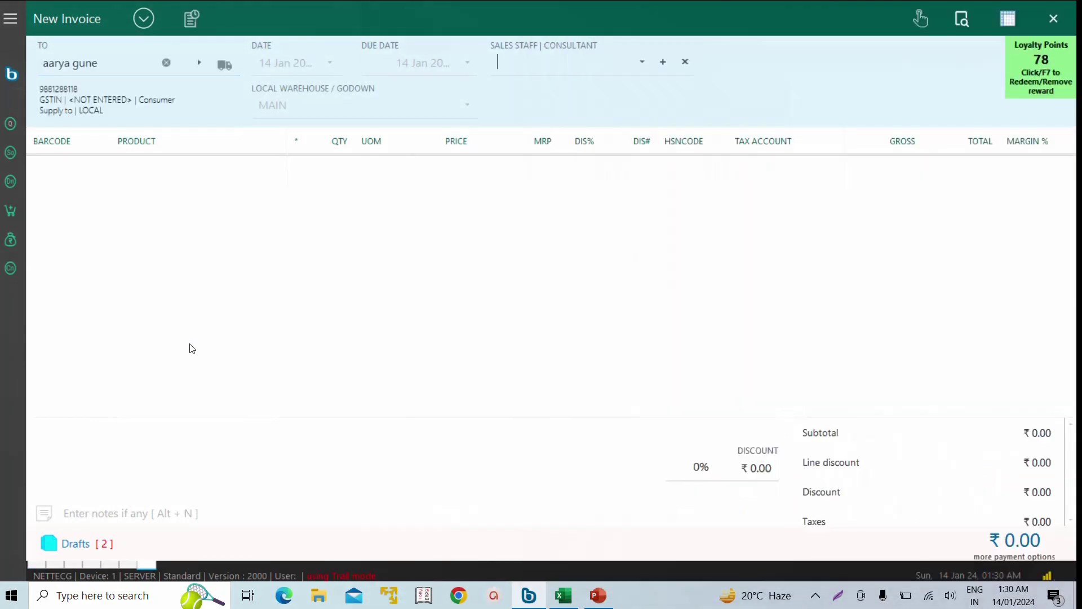
key("Return")
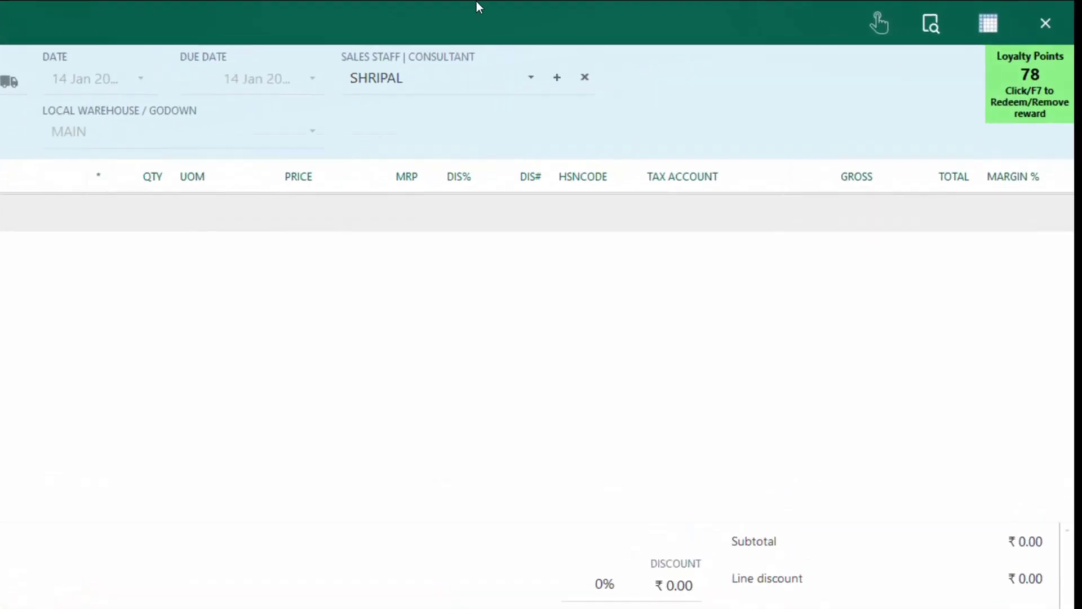
- Redeem 78 points as a ₹78 discount and save invoice INV01/00414 for ₹2,030
left_click(1054, 110)
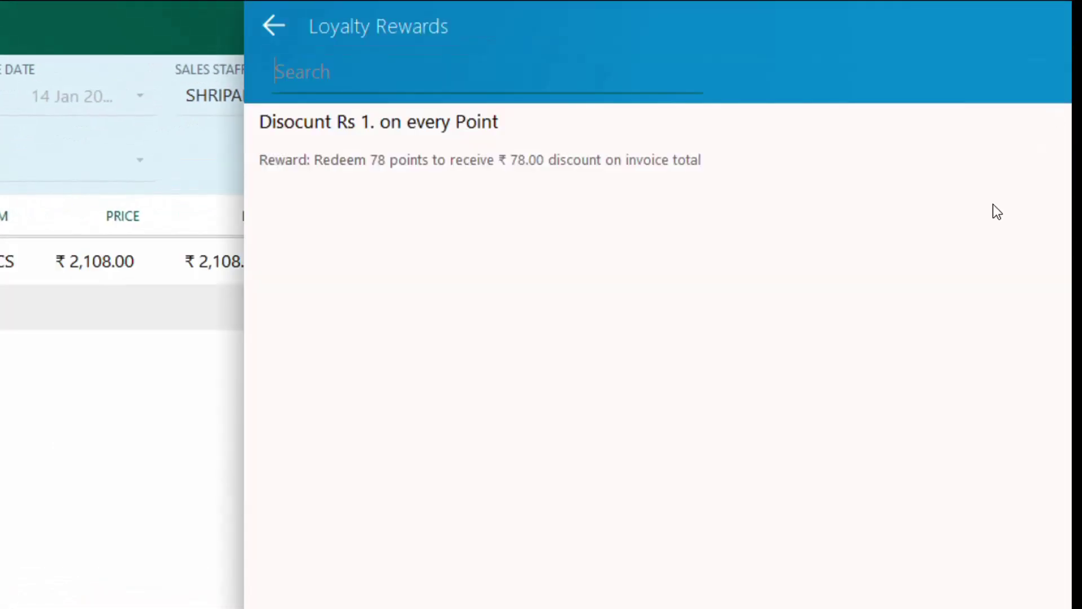
left_click(318, 159)
left_click(318, 158)
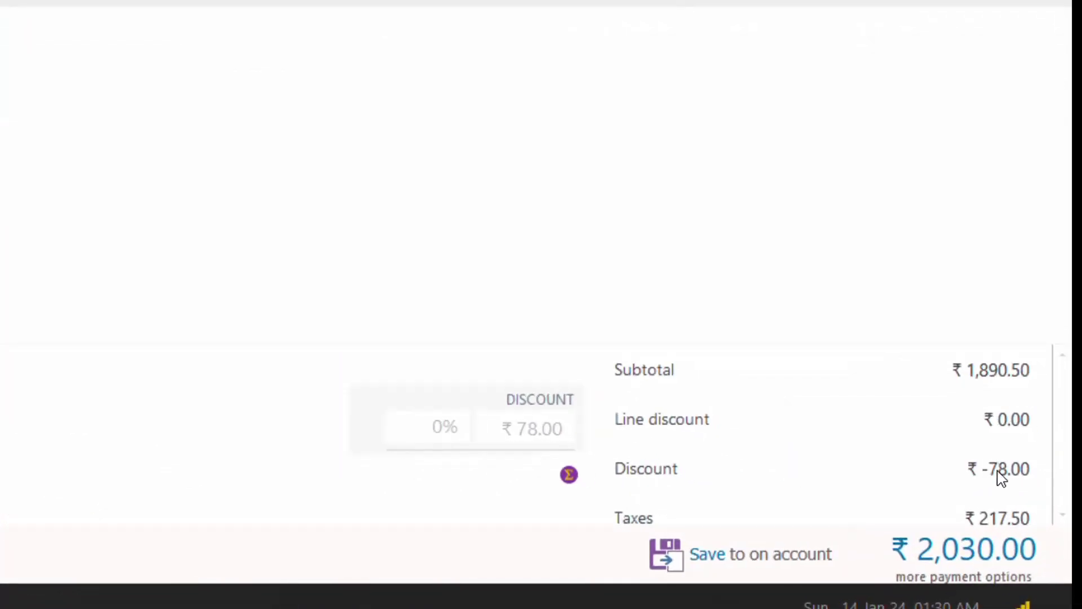
key("ctrl+s")
type("AS")
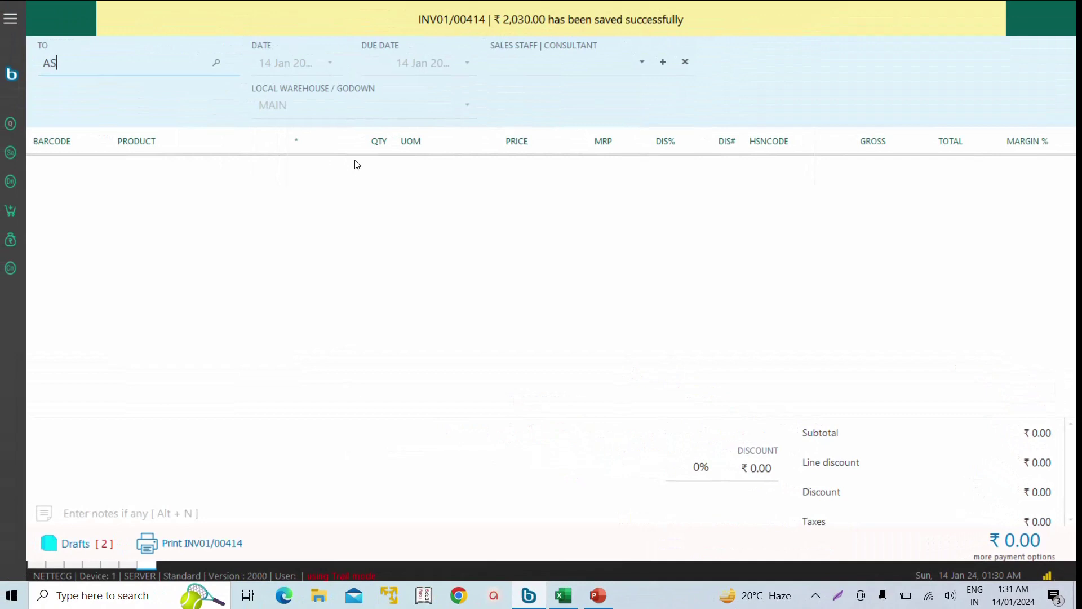
key("BackSpace")
key("BackSpace")
- Select the customer and sales staff, and add VEEKSHA | XL to the invoice
key("Down")
key("Down")
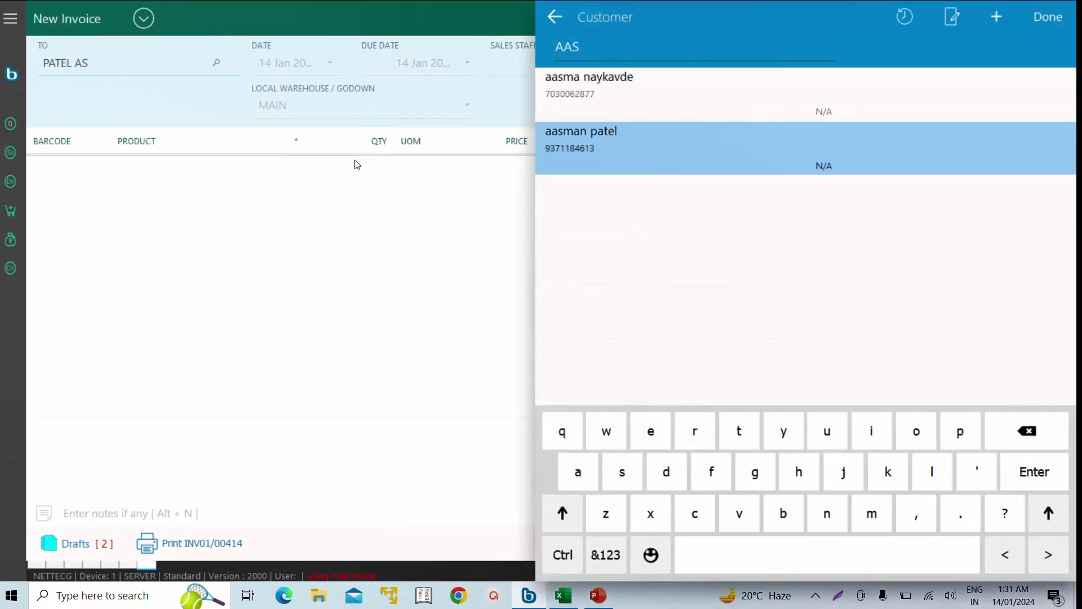
key("Return")
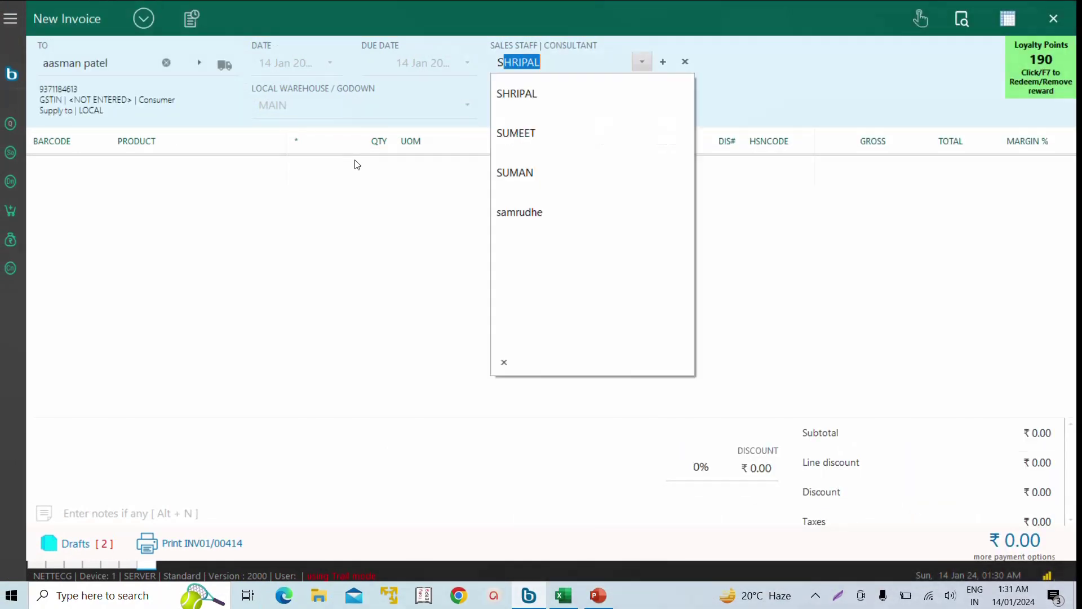
key("Return")
key("Down")
key("Return")
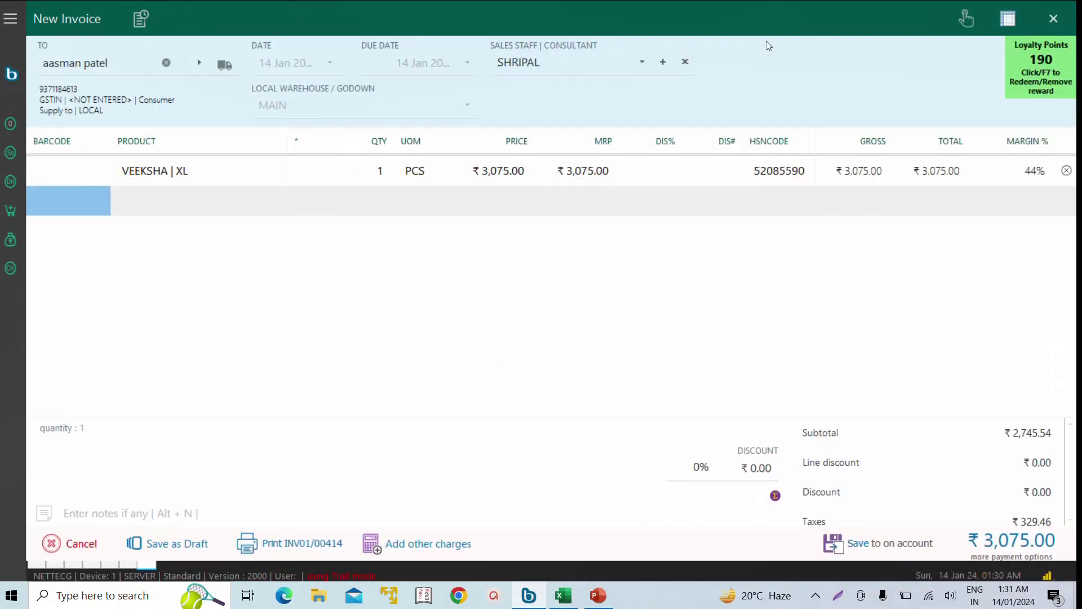
- Apply the 190-point ₹190 discount, remove it again, and settle the sale at ₹3,075
left_click(1060, 73)
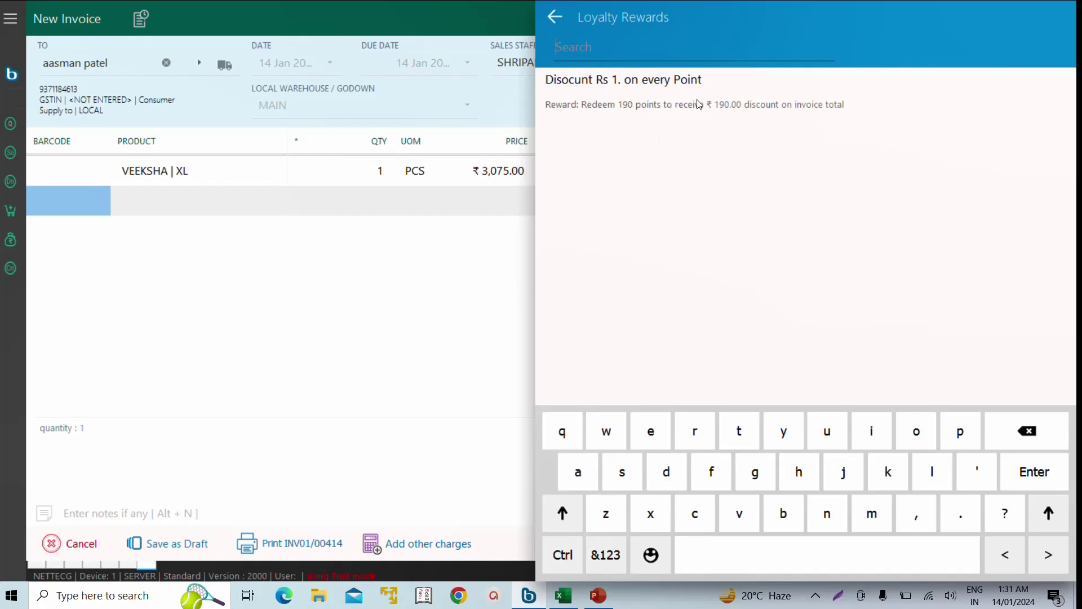
left_click(715, 106)
left_click(1048, 17)
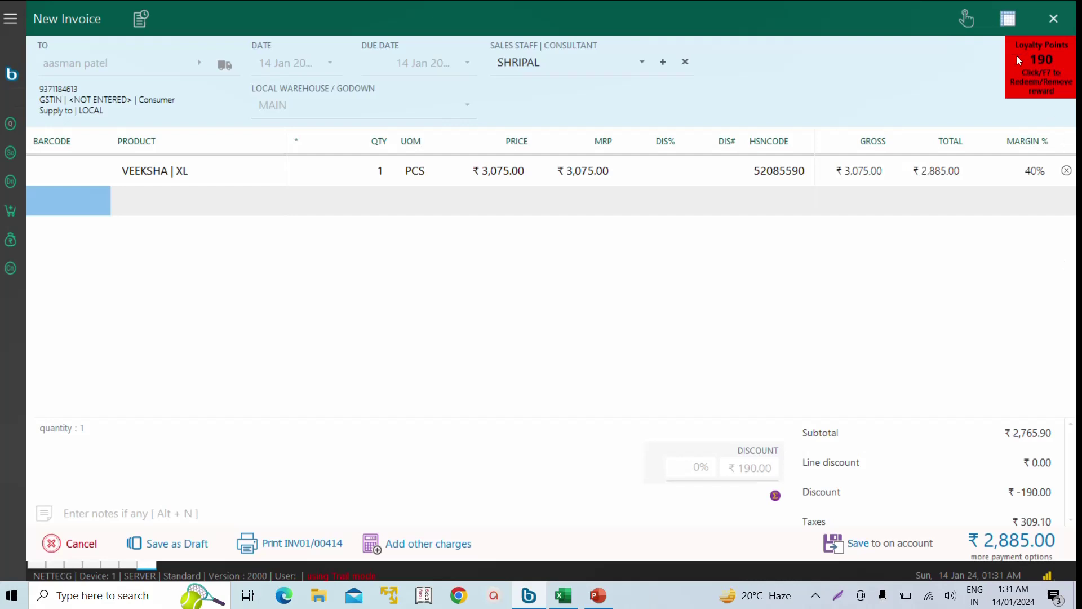
left_click(1040, 74)
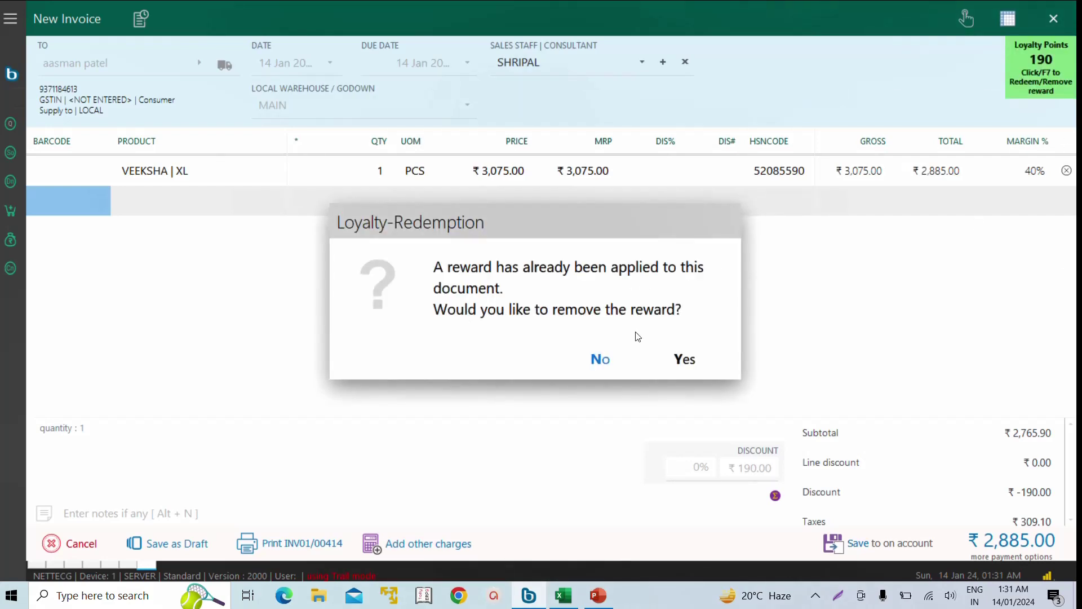
left_click(678, 367)
left_click(1054, 556)
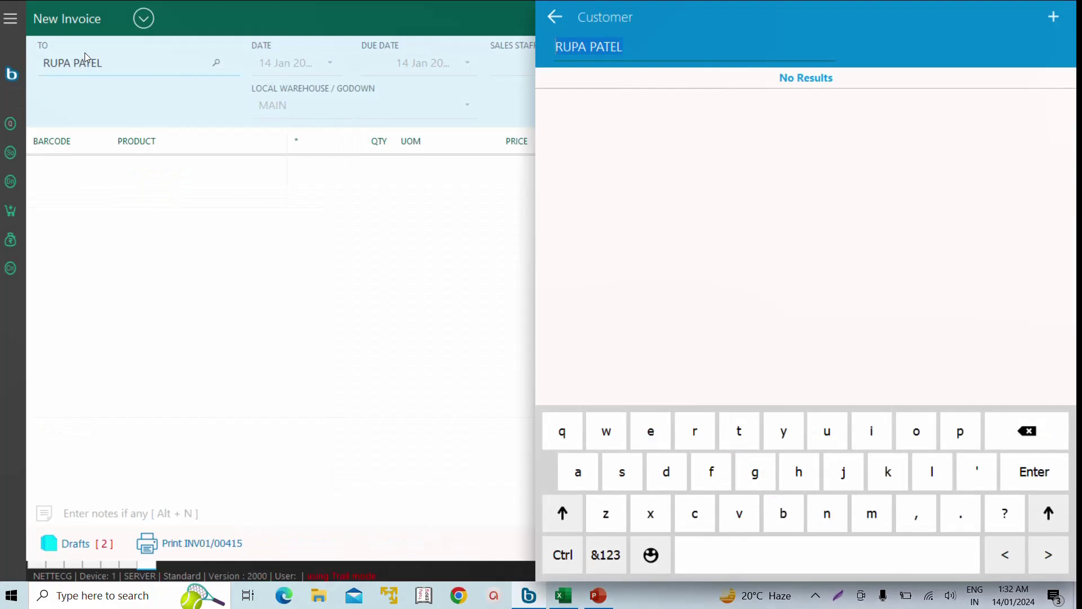
- Select the customer, accept the suggested sales staff and add VEEKSHA | XL
type("PATEL")
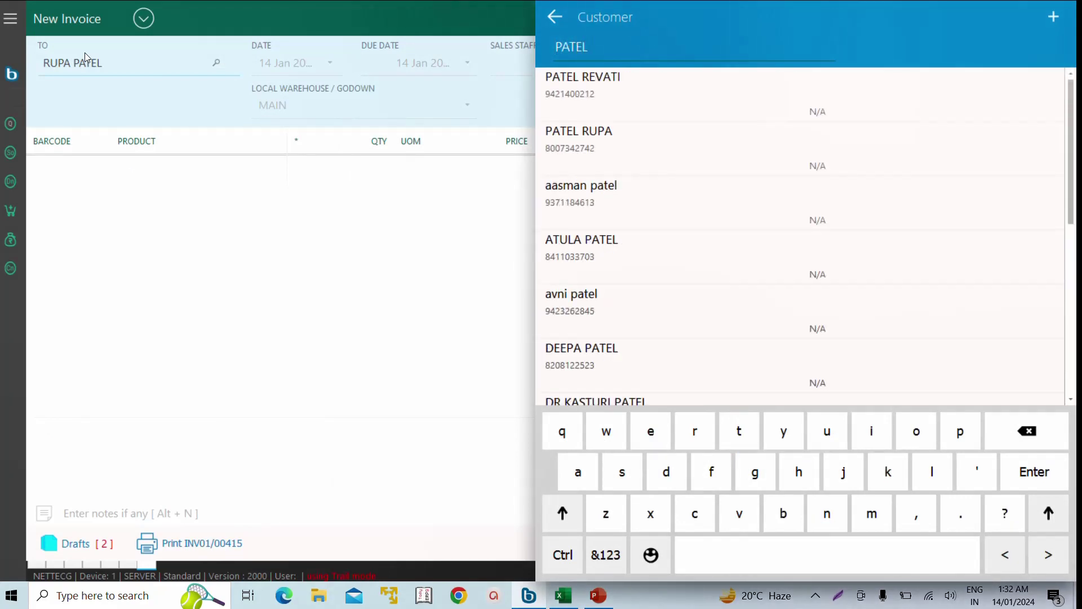
key("Down")
key("Return")
key("Return")
key("Down")
key("Down")
key("Down")
key("Down")
key("Down")
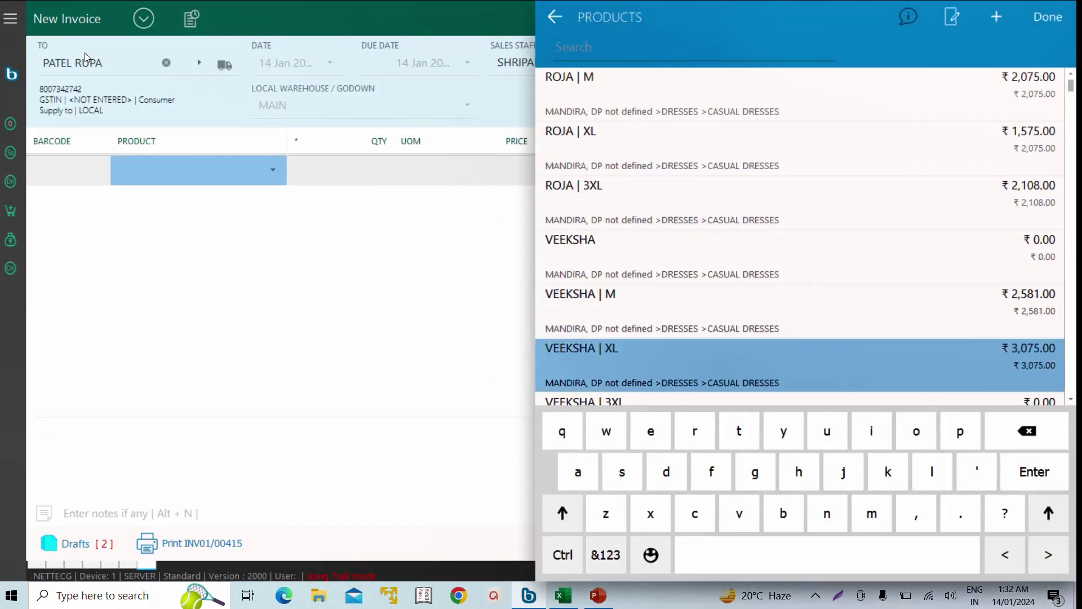
key("Return")
- Redeem the 'Free duffle bag on 300 Points' reward, adding a free Promo Duffle bag line
left_click(1030, 81)
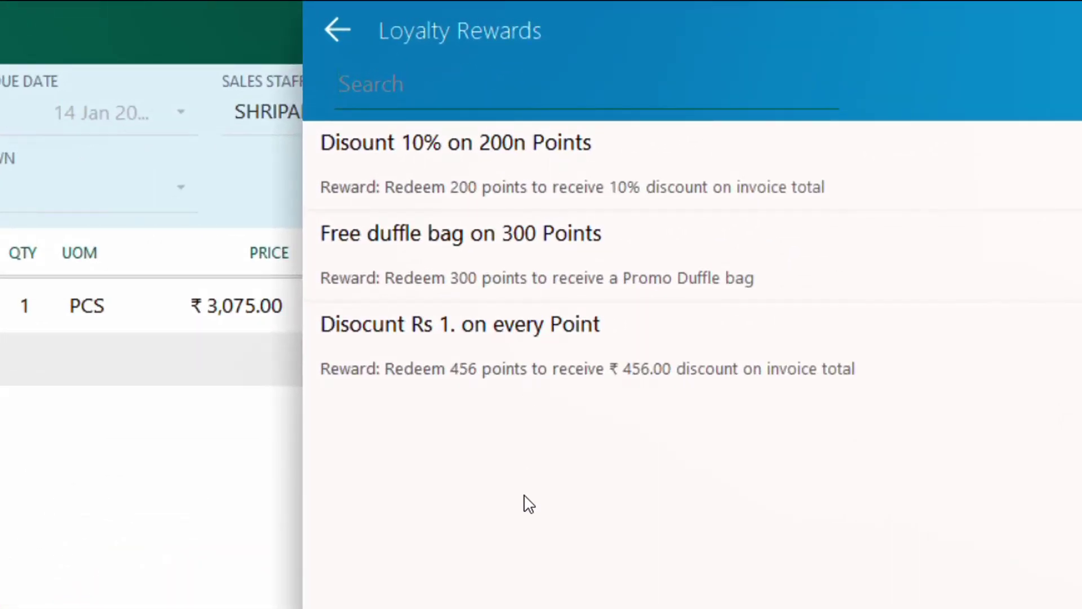
left_click(551, 181)
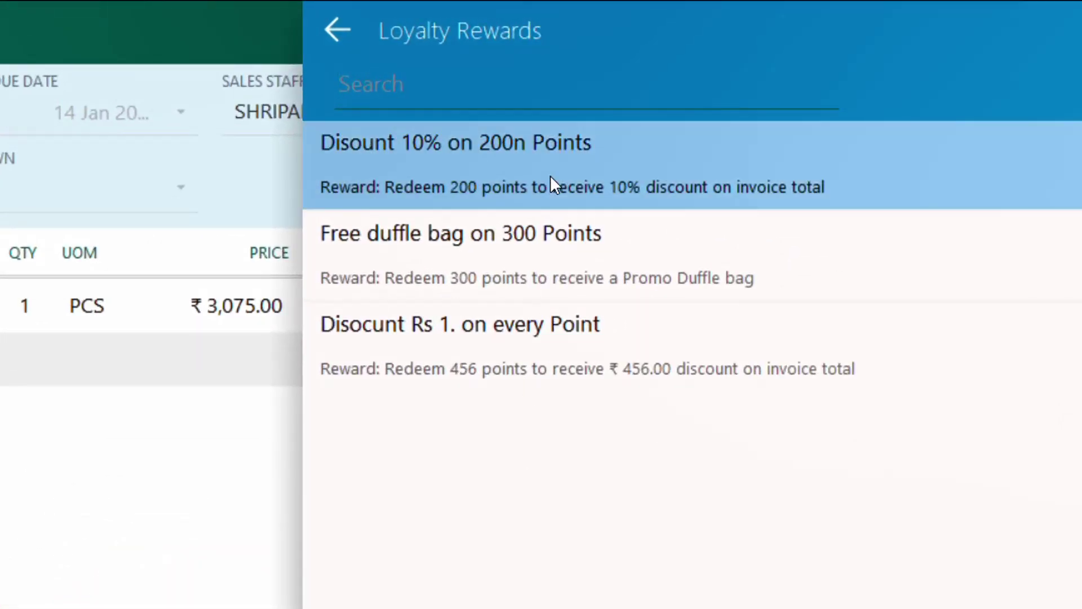
left_click(563, 273)
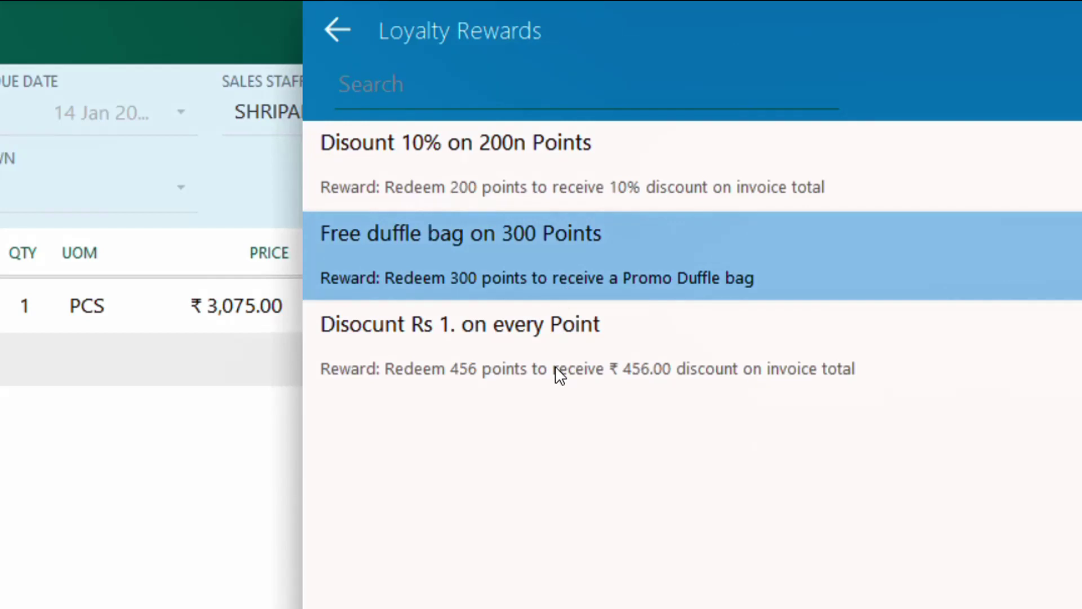
left_click(546, 296)
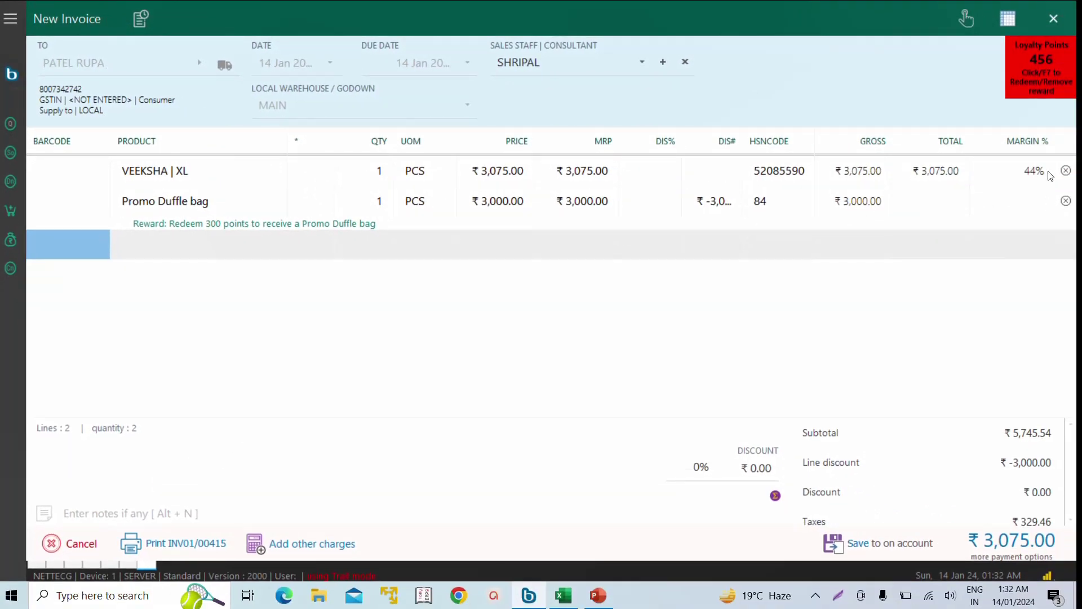
- Replace the duffle bag reward with 'Disount 10% on 200n Points', taking ₹307.50 off
left_click(1039, 62)
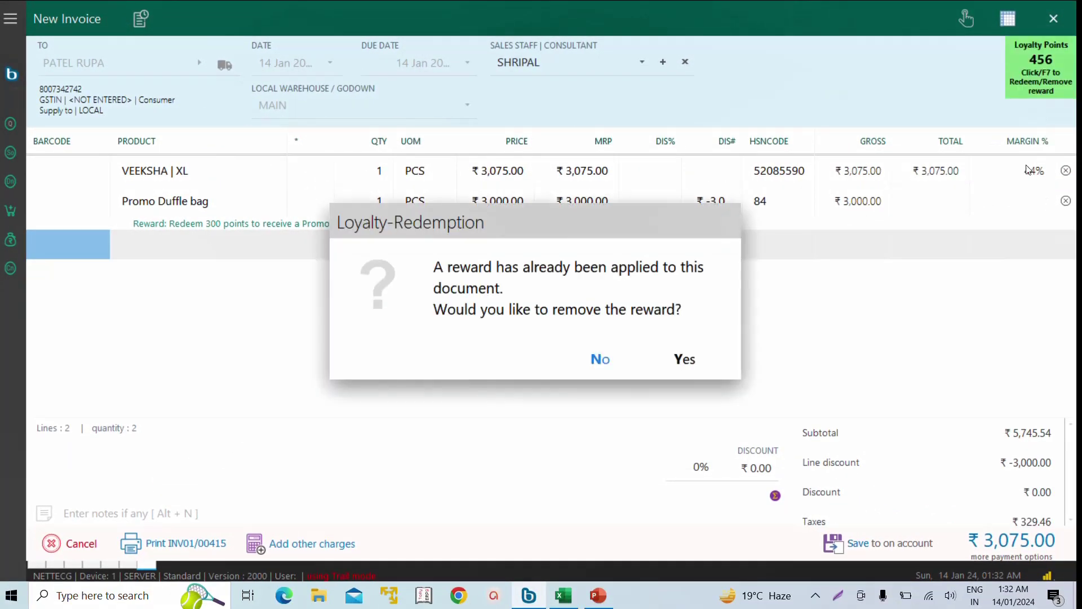
left_click(684, 359)
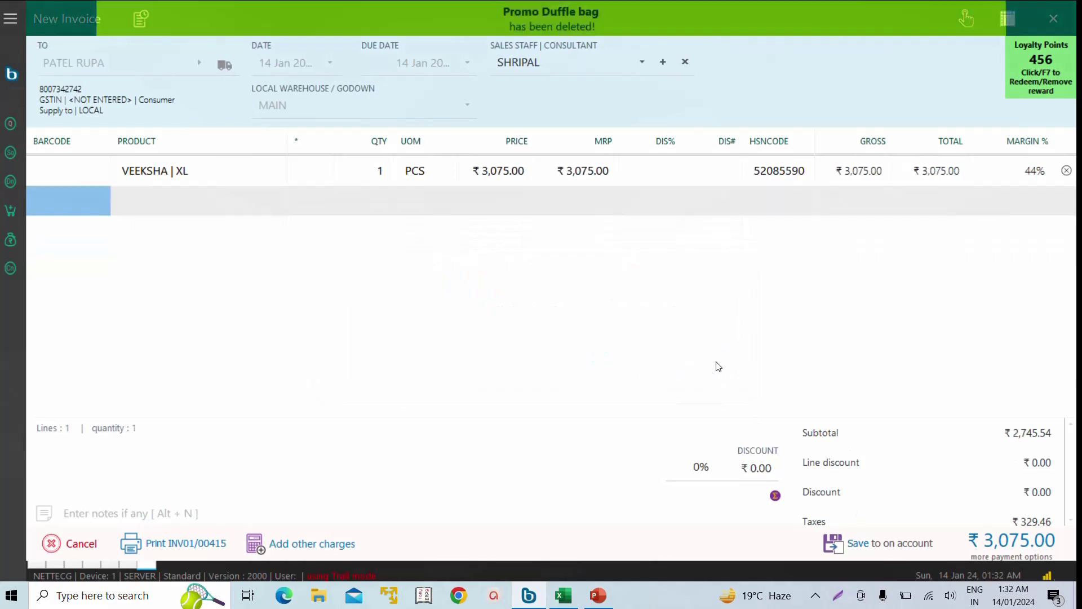
left_click(1047, 60)
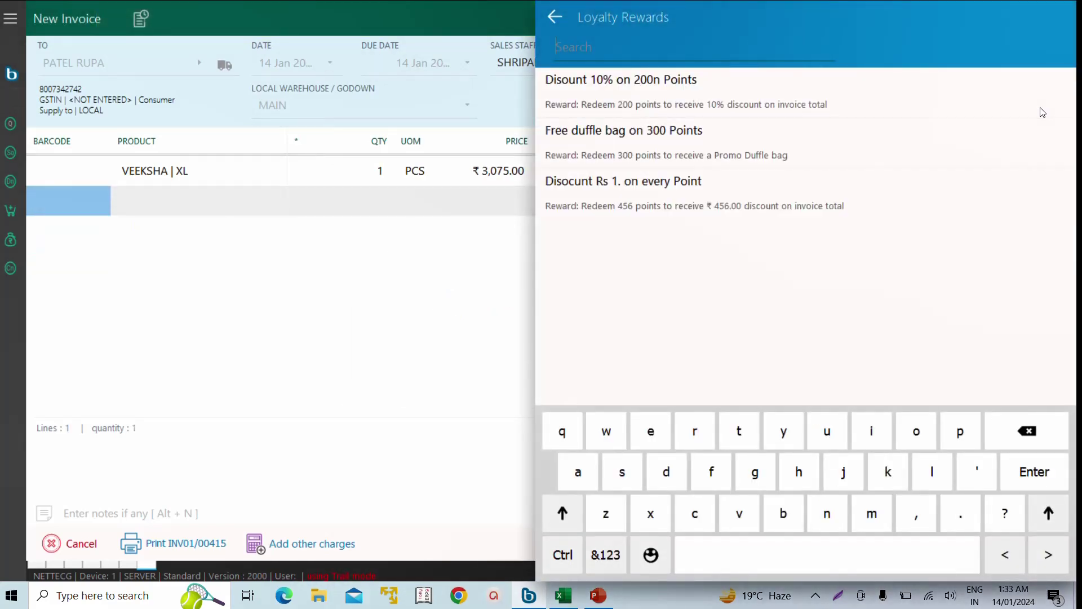
left_click(1043, 113)
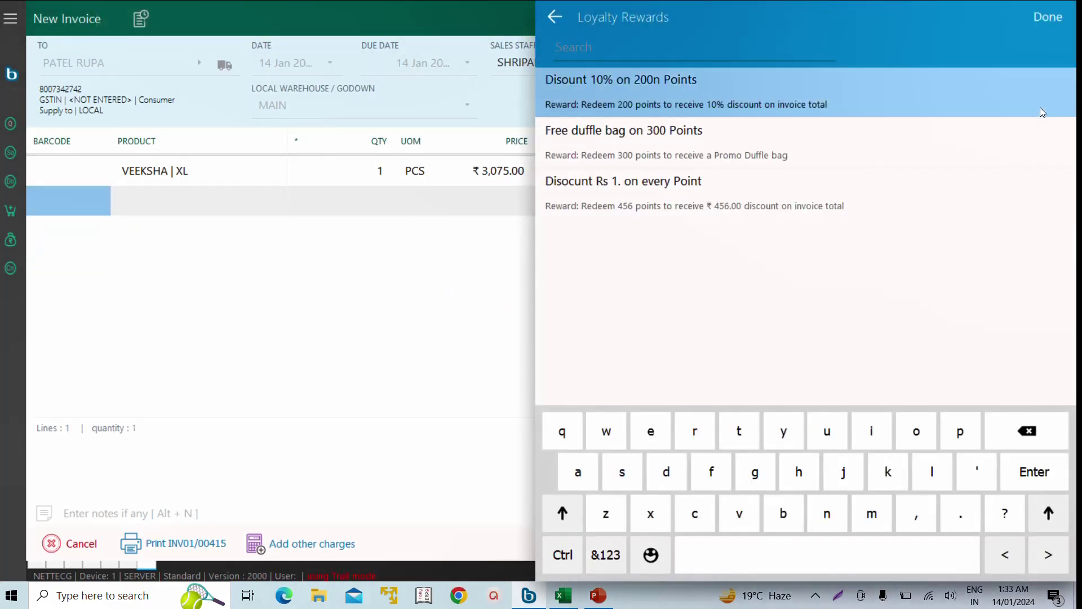
left_click(1041, 107)
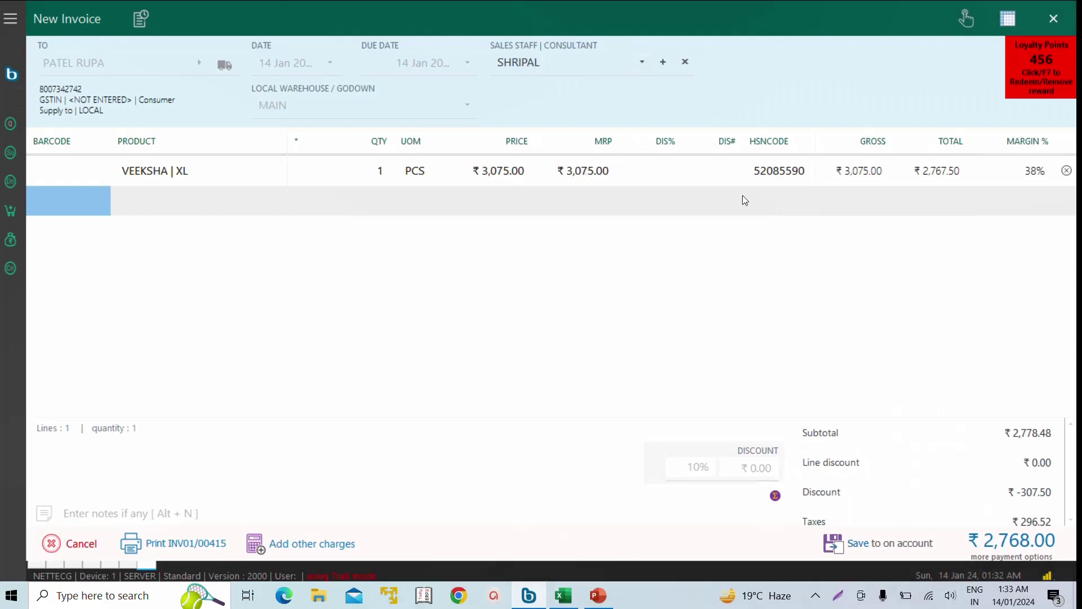